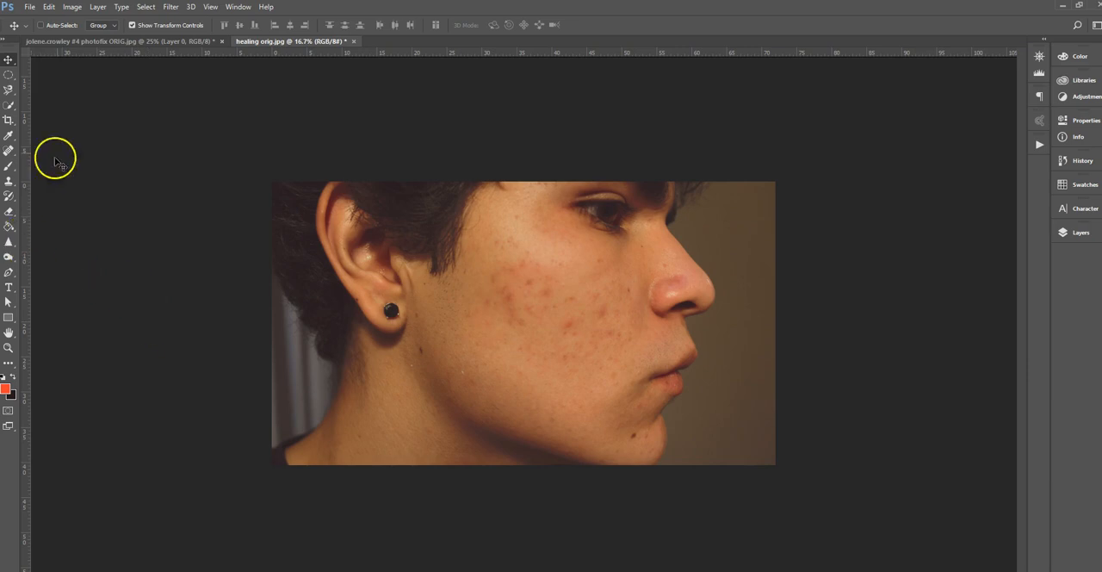
Check the photo's pixel dimensions and resolution in the Image Size dialog and close it without changes.
left_click(74, 8)
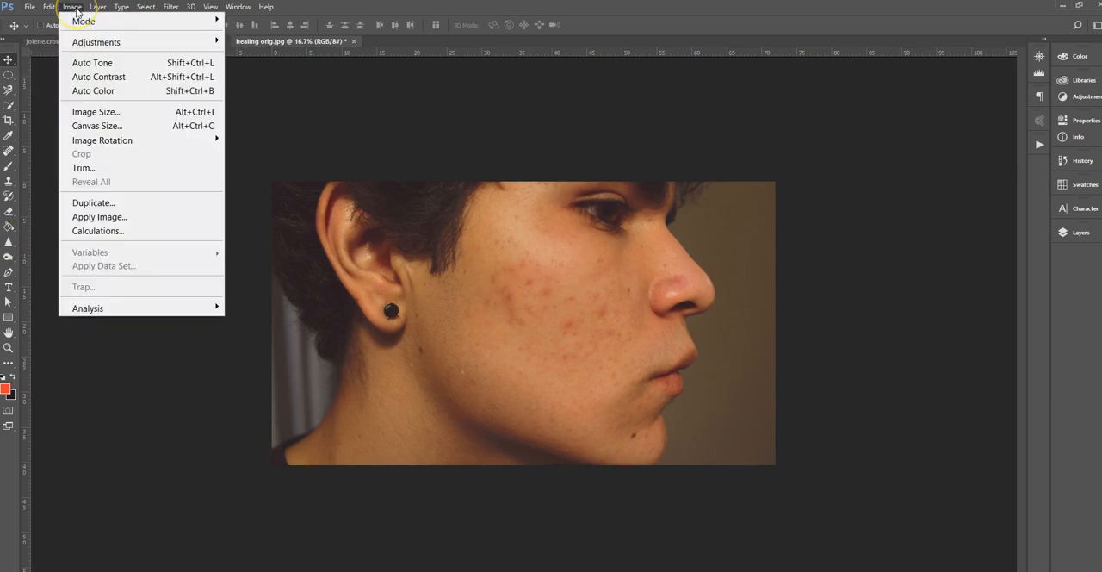
left_click(100, 113)
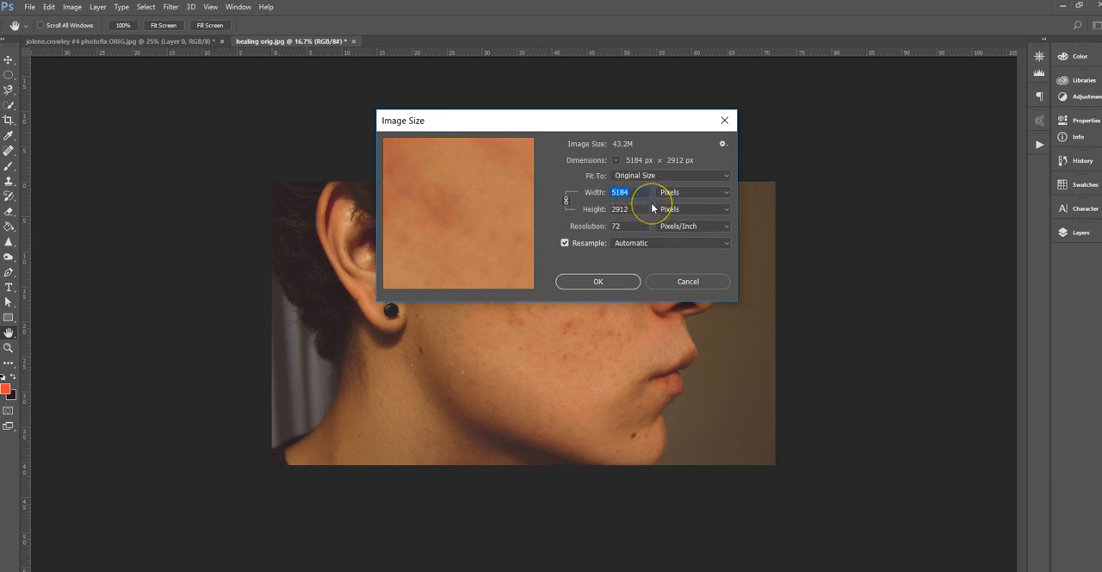
left_click(608, 280)
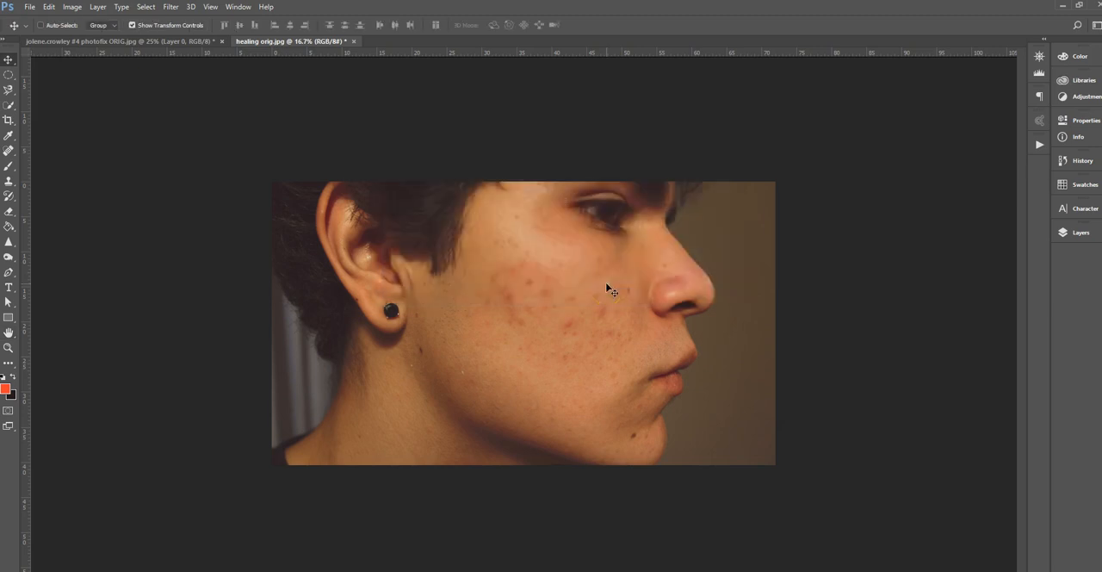
Examine the blemishes on the cheek at 100% magnification and return to the view of the whole photo.
key("ctrl+plus")
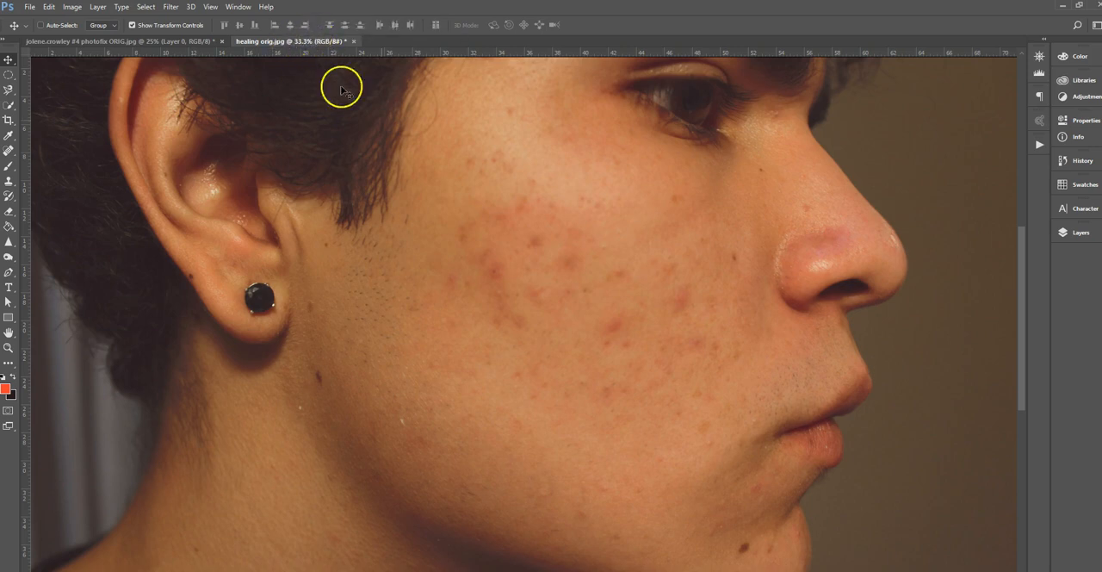
key("ctrl+plus")
key("ctrl+plus")
key("ctrl+plus")
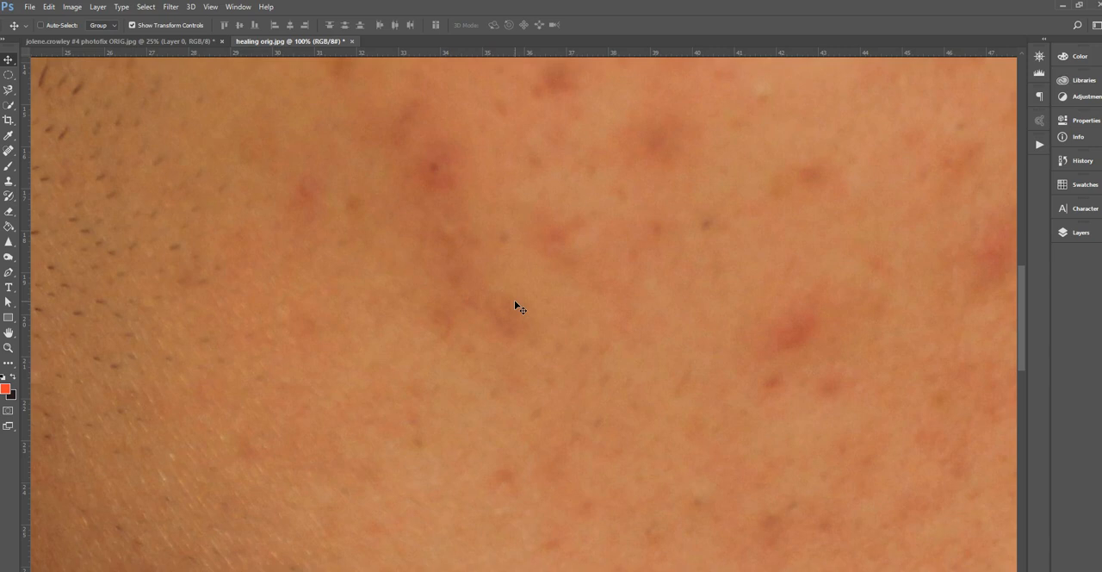
scroll(514, 299, "down", 1)
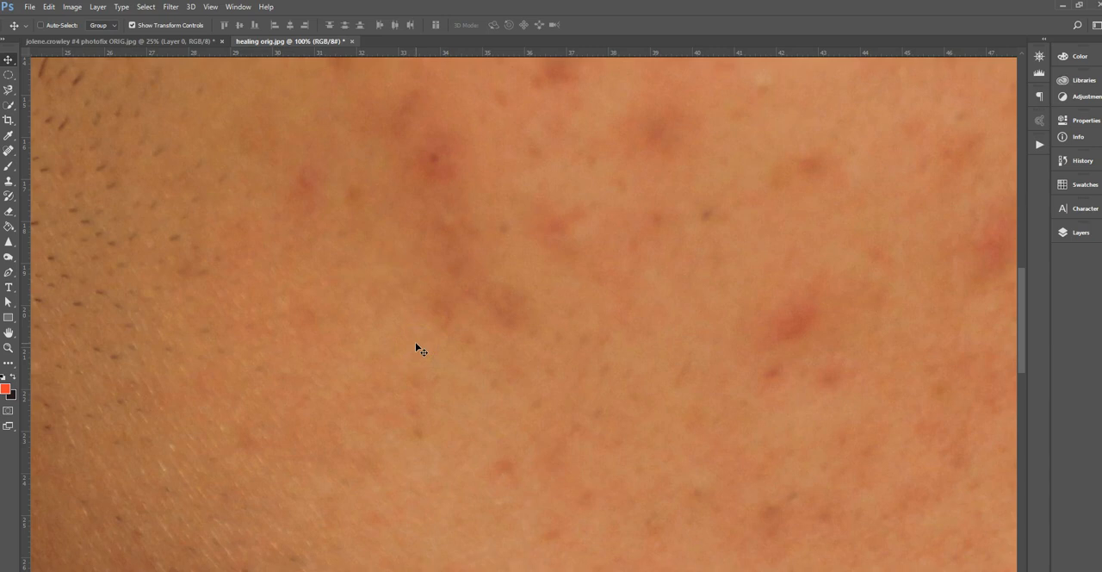
key("ctrl+minus")
key("ctrl+minus")
key("ctrl+minus")
key("ctrl+minus")
key("ctrl+minus")
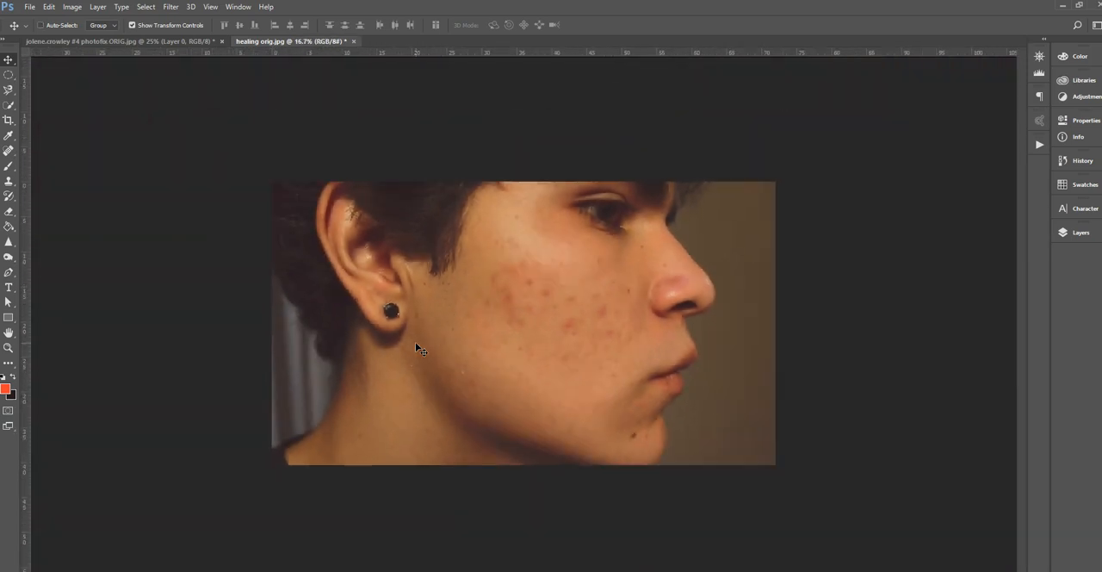
left_click(111, 102)
left_click(183, 378)
Start saving the photo under a new name and choose the Lesson 4 images folder in Documents.
left_click(30, 7)
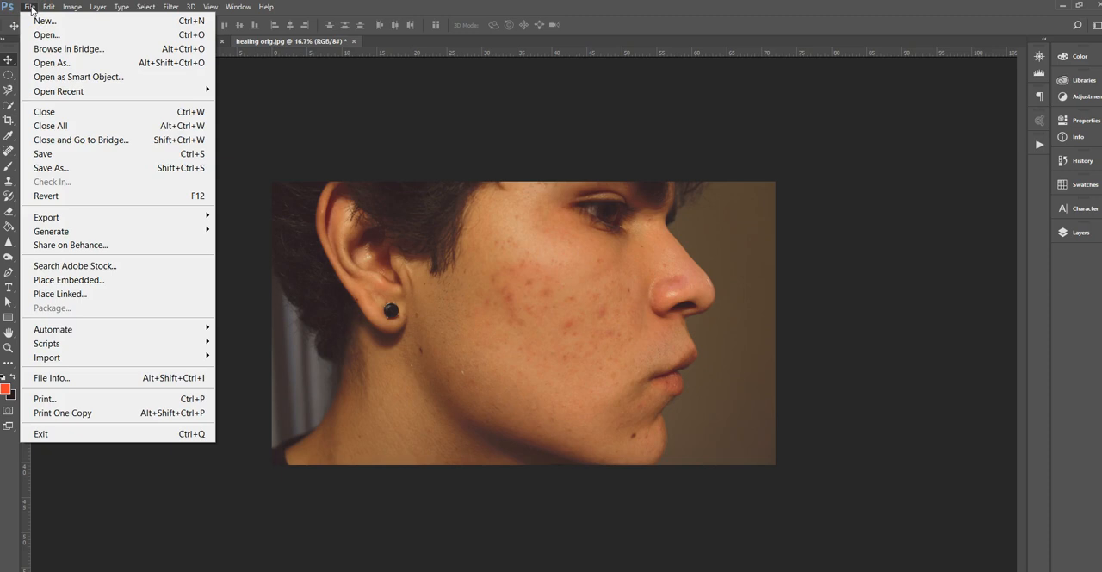
left_click(89, 169)
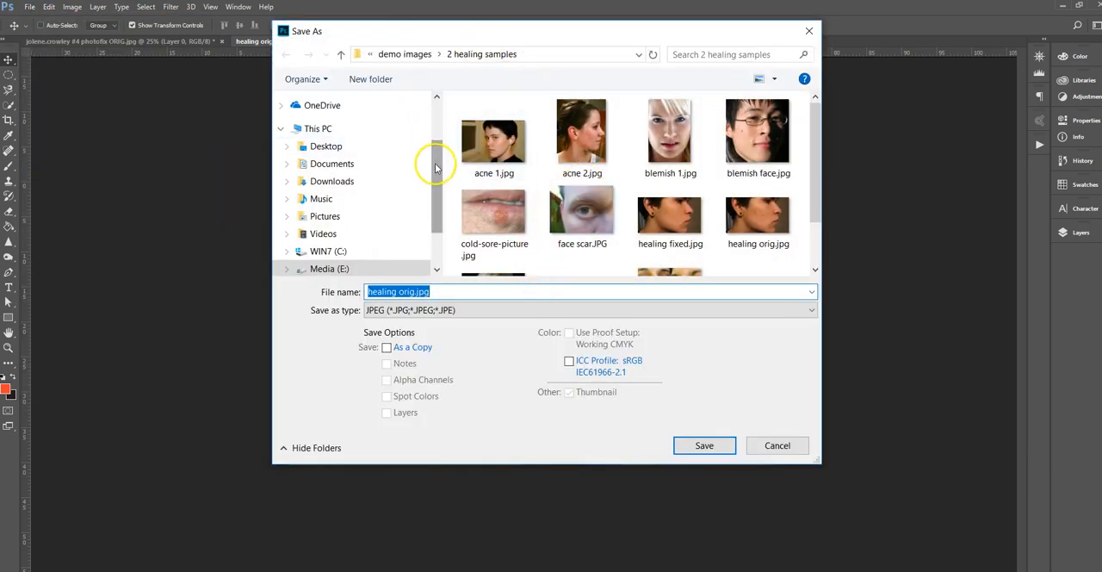
left_click(337, 164)
left_click(555, 232)
scroll(561, 239, "down", 2)
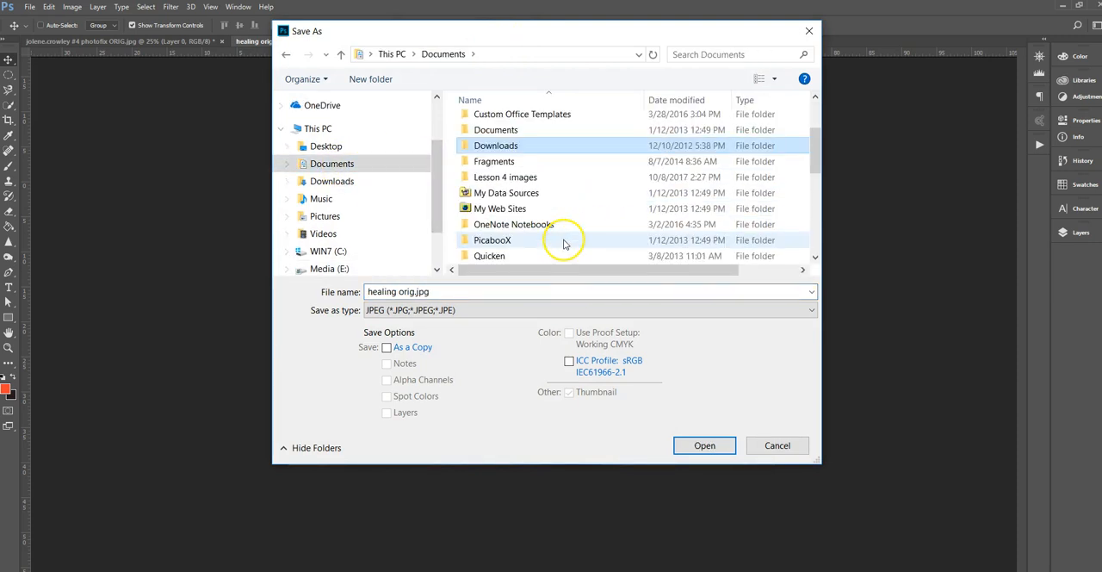
double_click(540, 178)
Set the file name to the student's name followed by "#4 photofix healing".
left_click(449, 290)
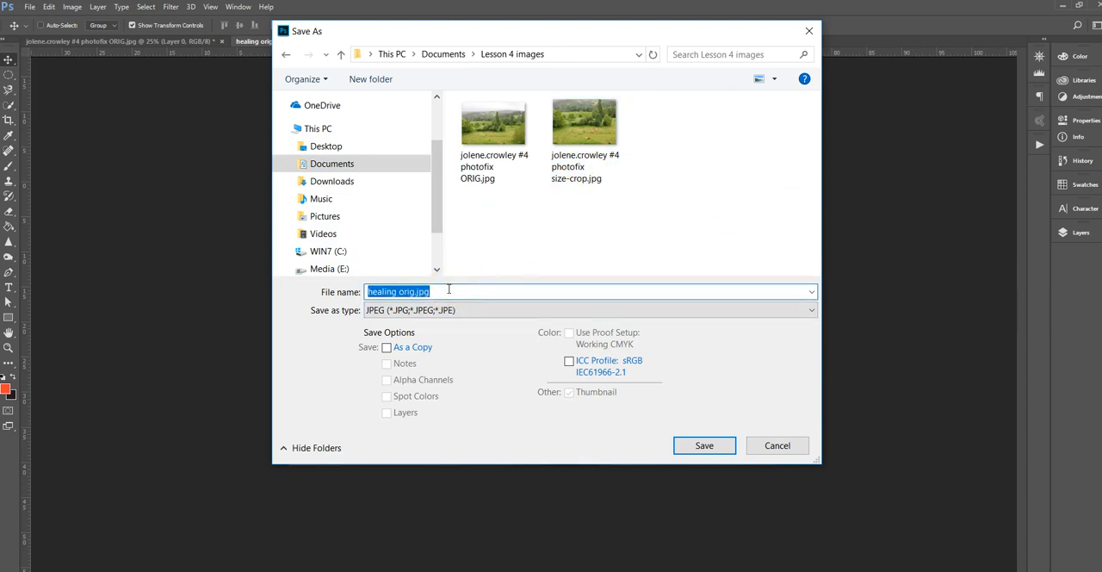
type("j")
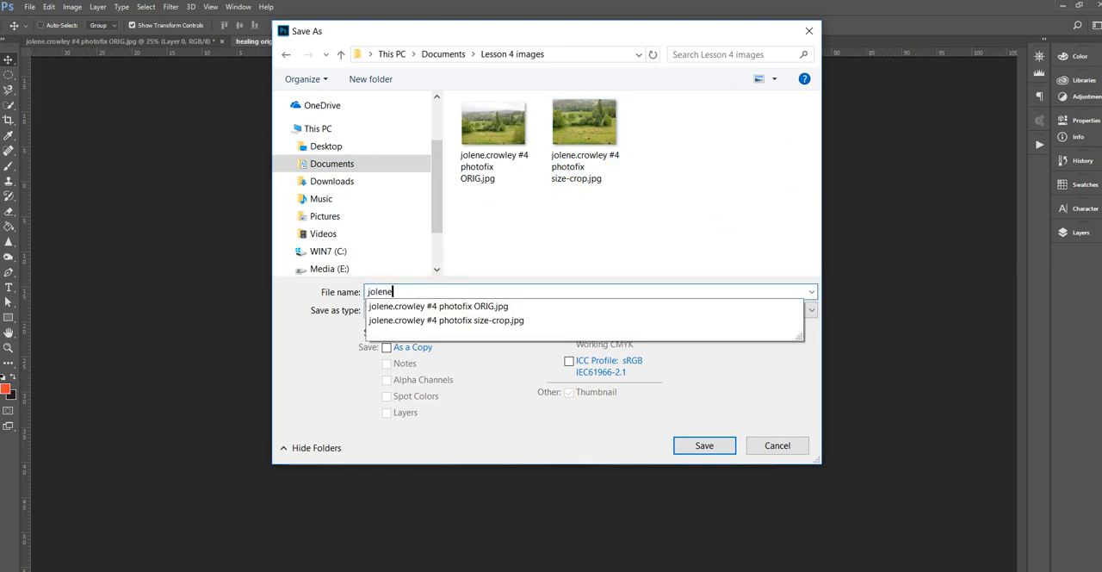
type("olene")
key("Down")
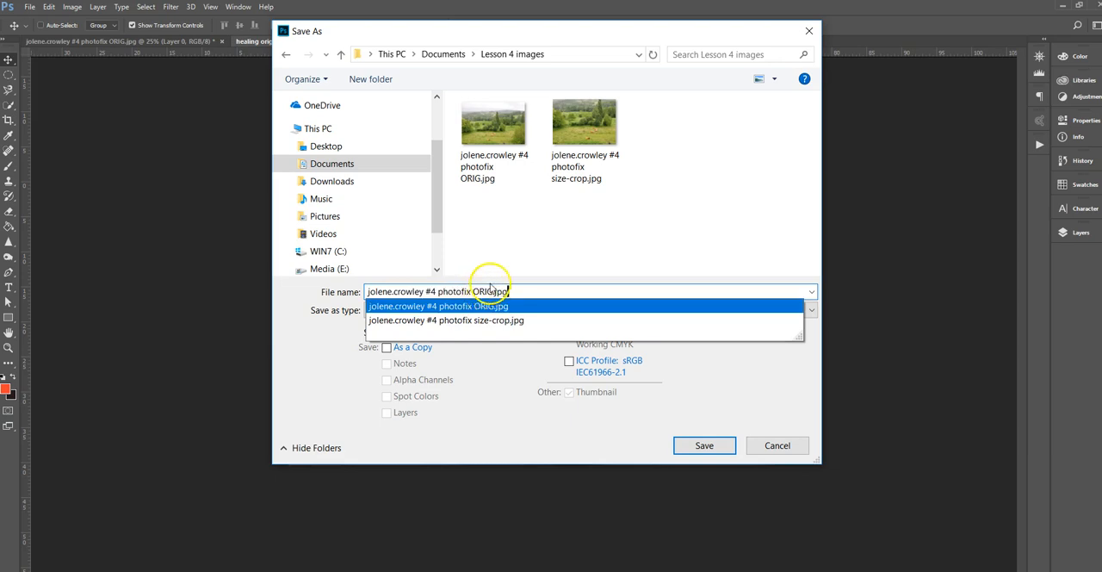
left_click_drag(494, 291, 473, 292)
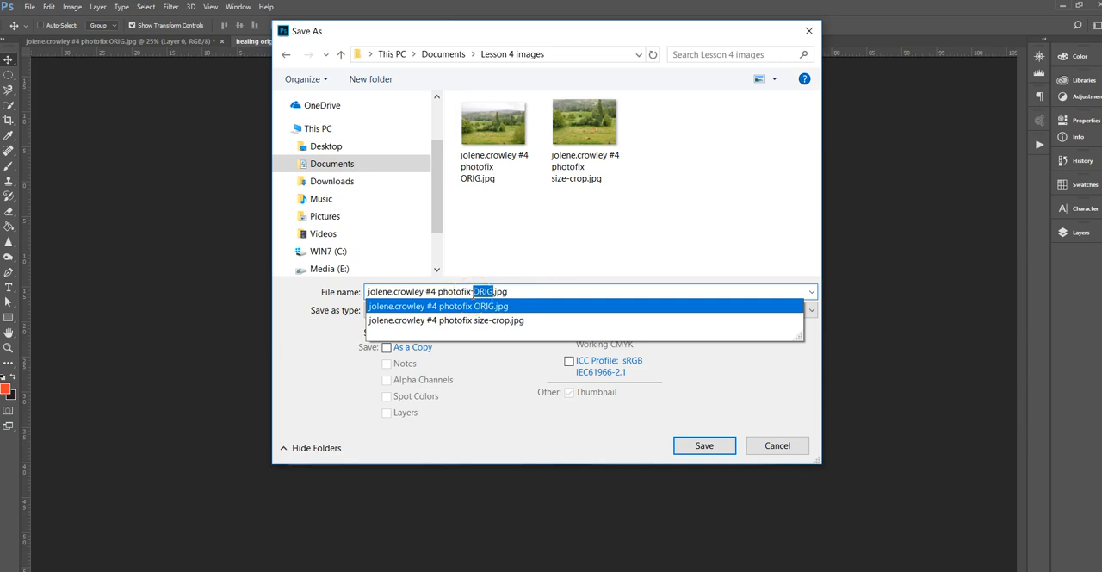
type("healing")
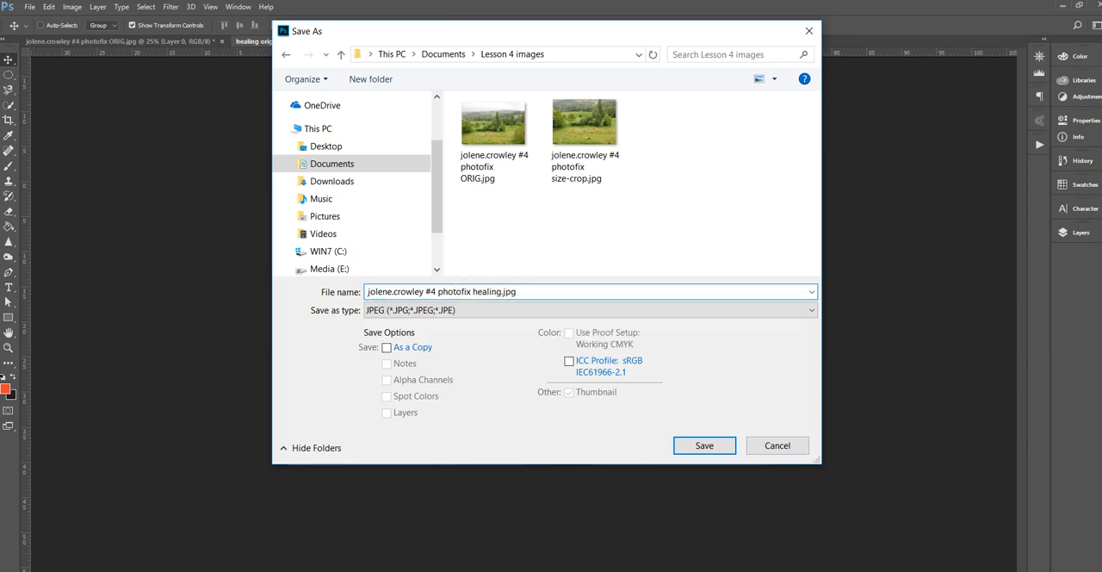
Choose the Photoshop (PSD) format and save the file.
left_click(491, 310)
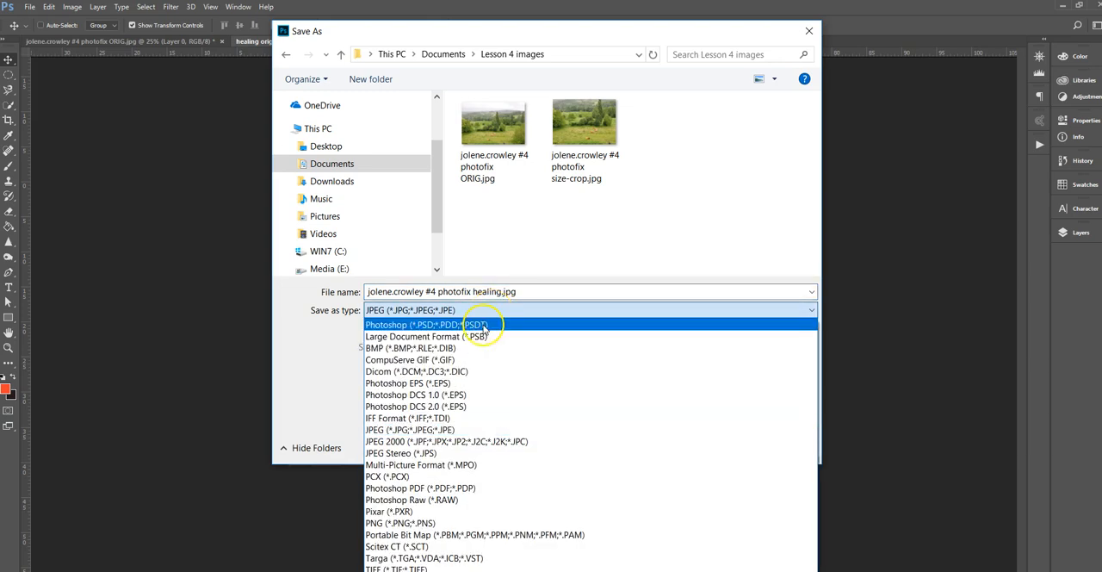
left_click(483, 325)
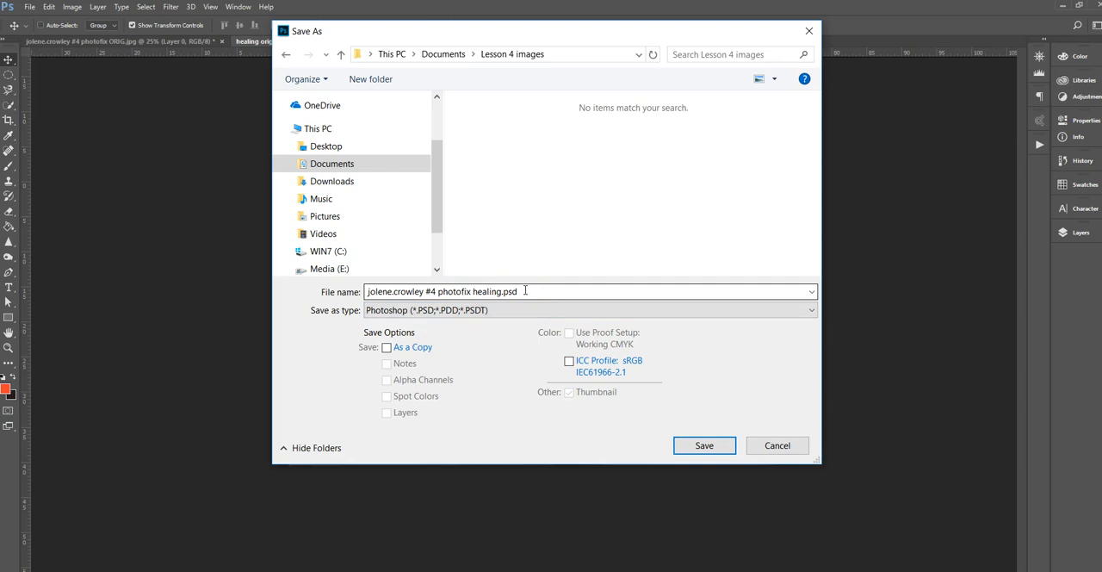
left_click(704, 446)
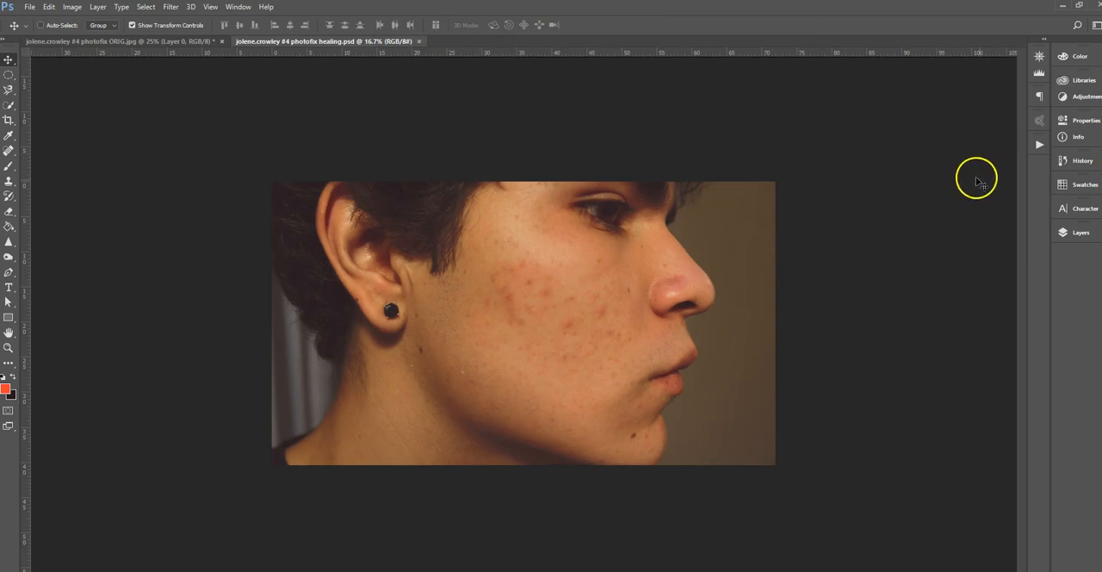
Duplicate the Background layer under the name Background copy.
left_click(1078, 231)
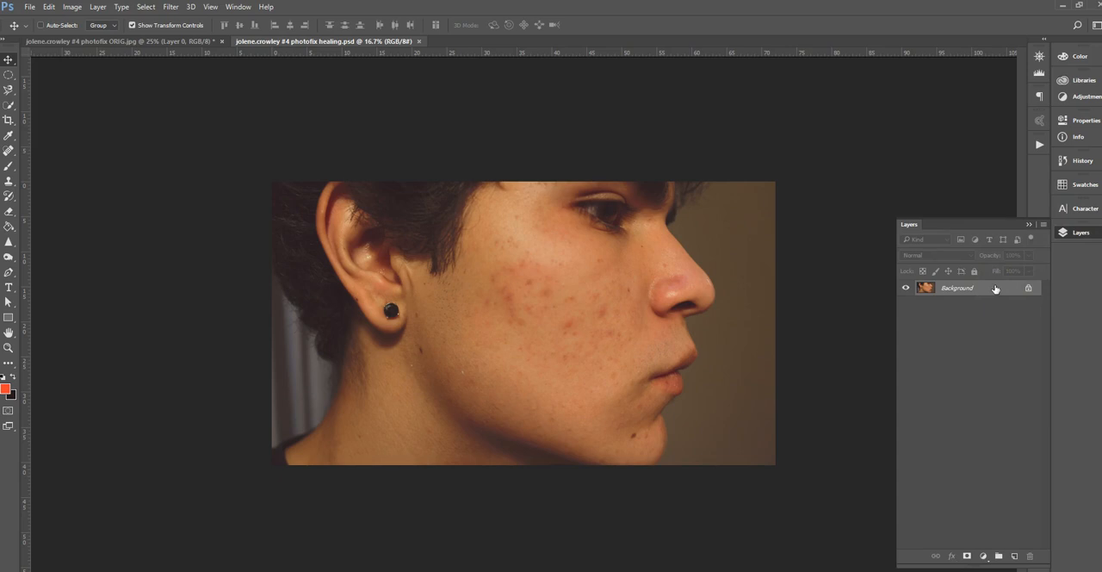
left_click(1045, 226)
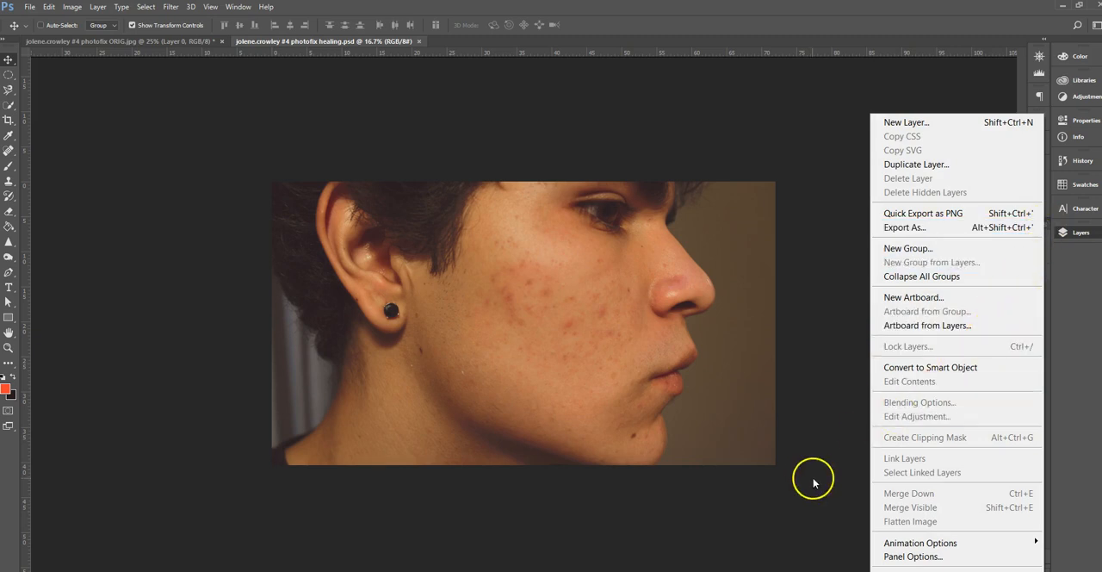
left_click(913, 164)
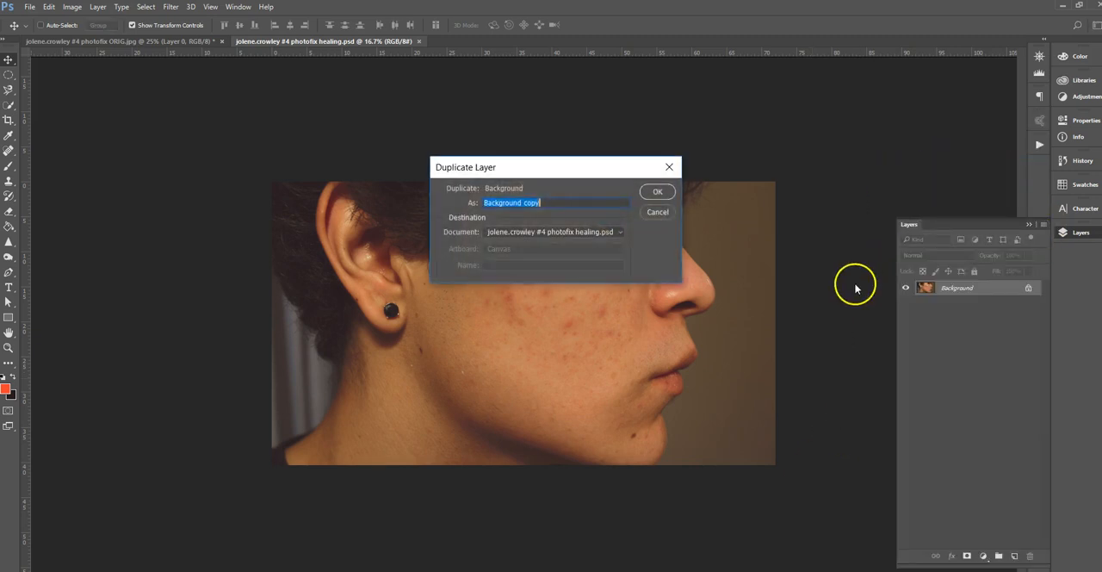
left_click(656, 191)
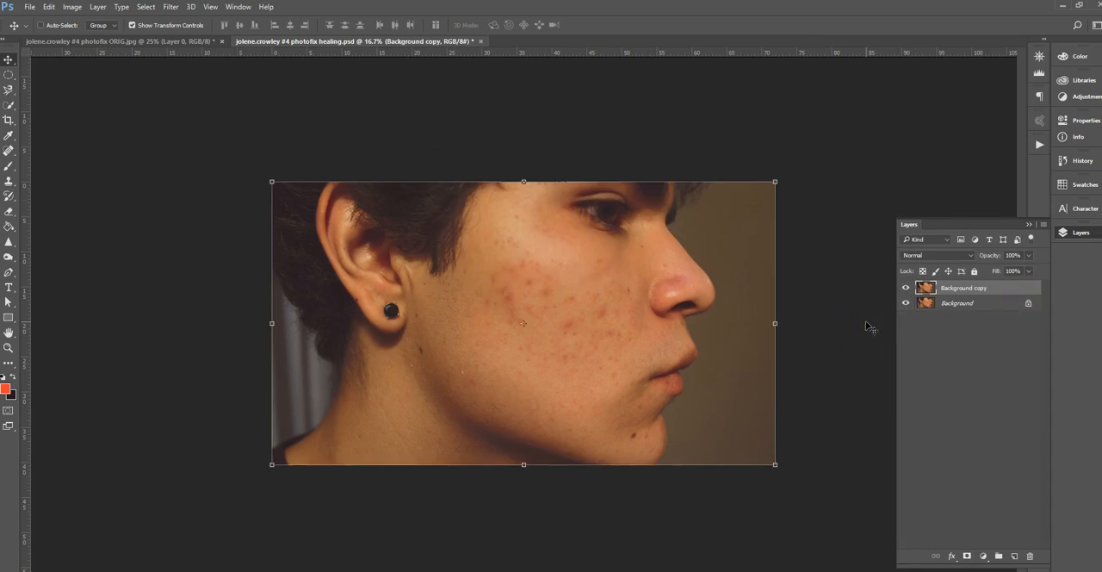
Make a second duplicate of the Background copy layer, delete it and keep Background copy selected.
key("ctrl+j")
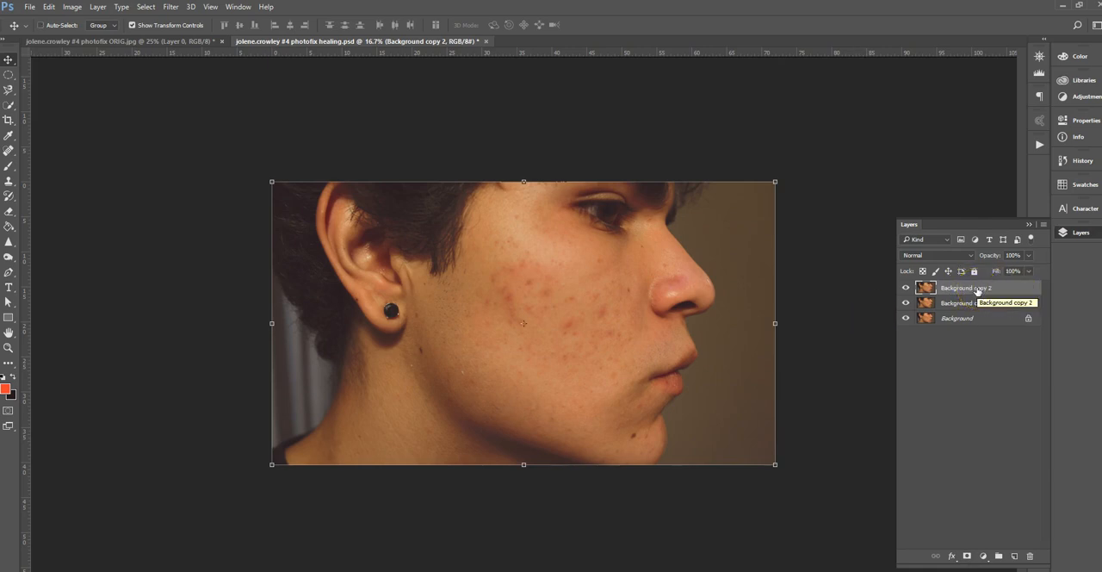
left_click(1030, 557)
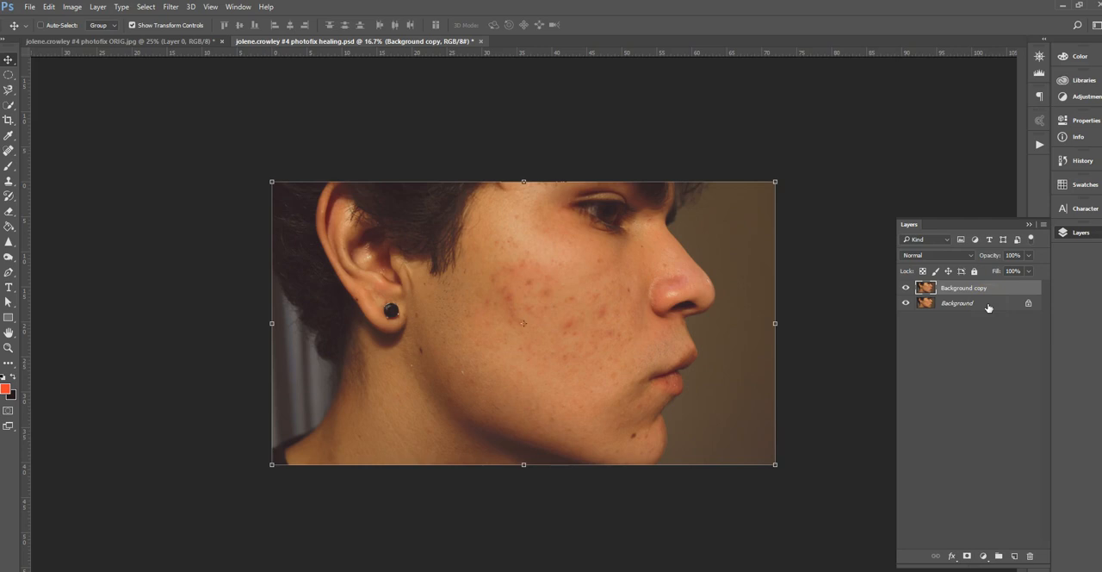
left_click(988, 307)
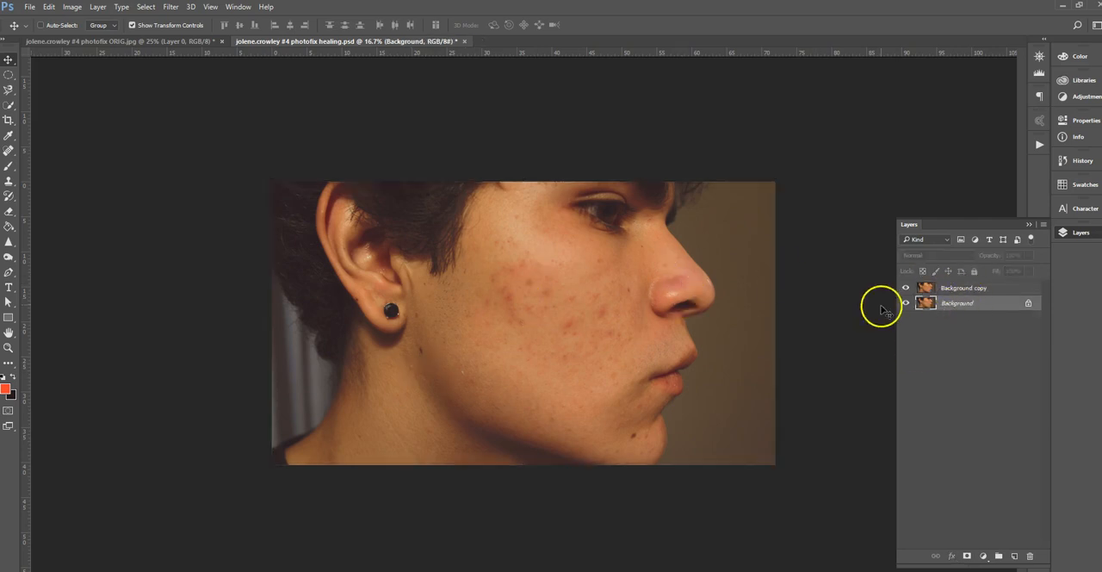
left_click(966, 289)
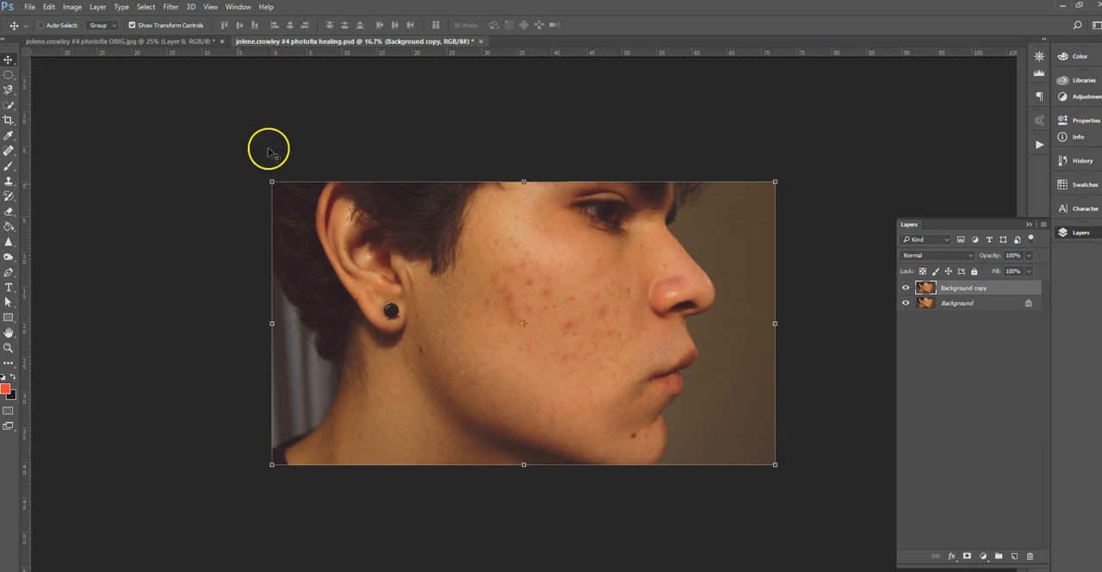
Activate the Spot Healing Brush Tool and enlarge the view of the face to 33.3%.
left_click(9, 151)
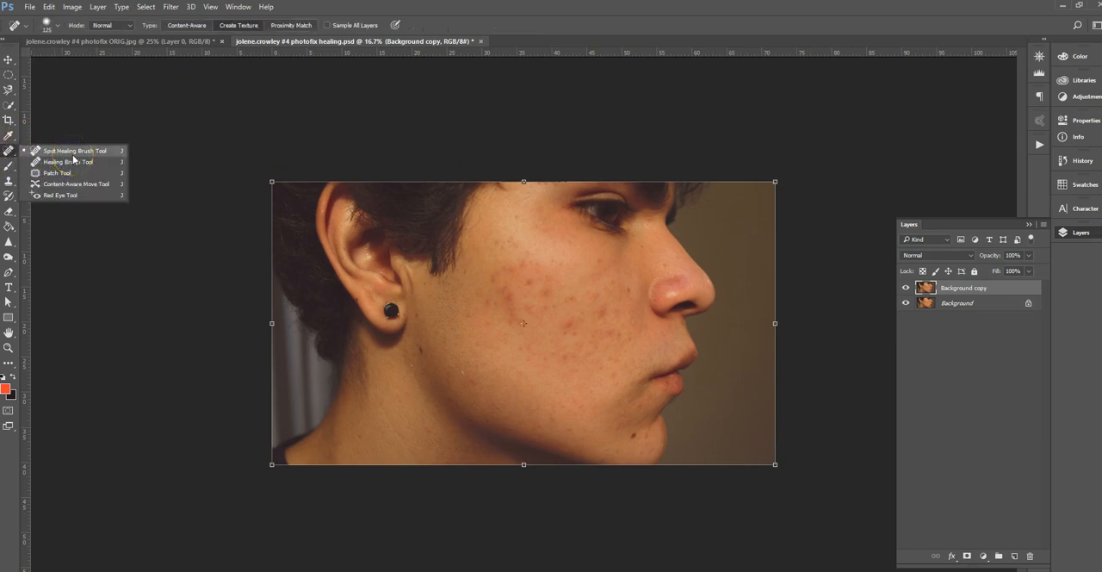
left_click(79, 151)
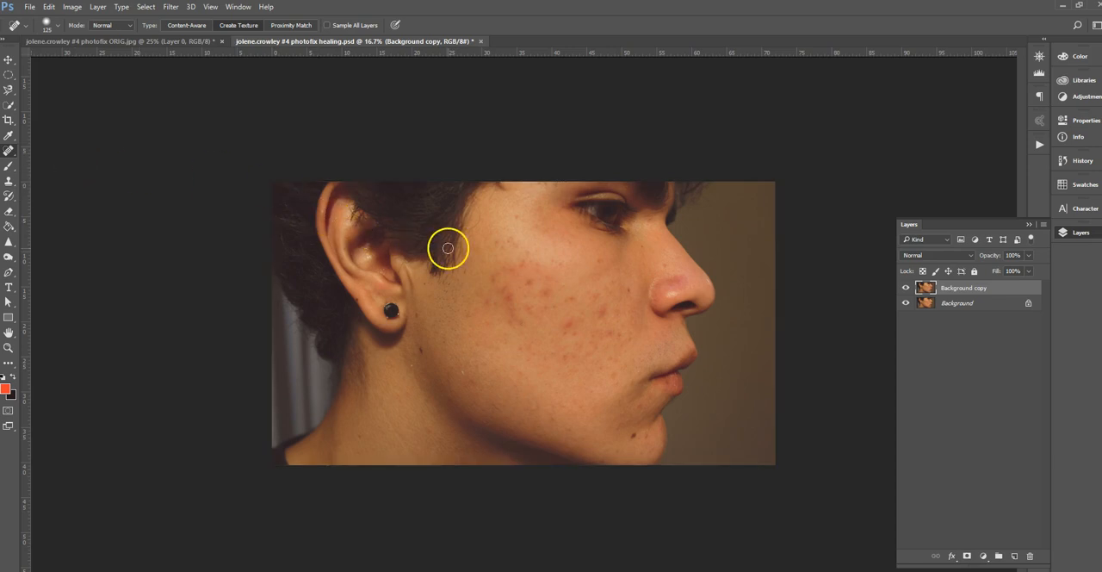
key("ctrl+plus")
key("ctrl+plus")
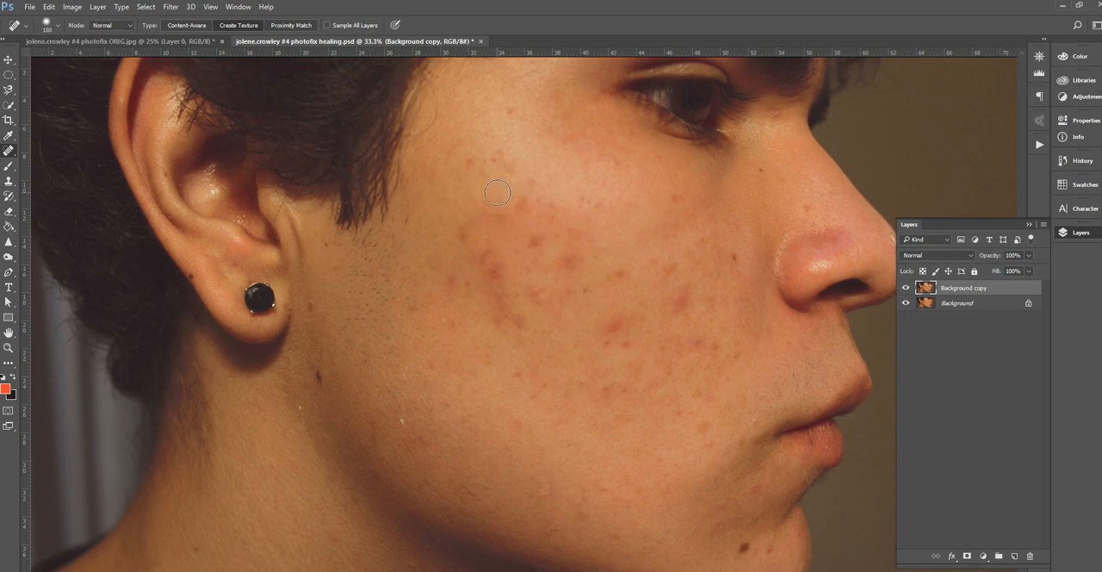
Enlarge and reduce the healing brush, ending at a size of 250 px.
key("bracketright")
key("bracketright")
key("bracketright")
key("bracketright")
key("bracketright")
key("bracketright")
key("bracketright")
key("bracketright")
key("bracketleft")
key("bracketleft")
key("bracketleft")
key("bracketleft")
Set the healing brush size to 1702 px and raise its hardness to the maximum.
left_click(61, 28)
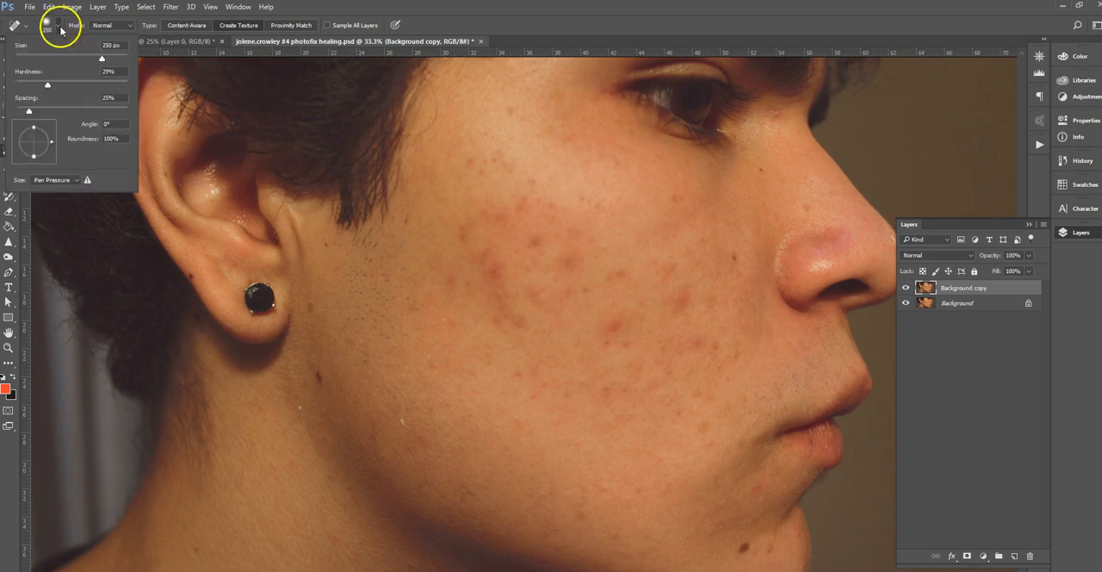
left_click_drag(102, 61, 47, 63)
mouse_move(119, 60)
left_mouse_down()
mouse_move(110, 56)
mouse_move(119, 60)
left_mouse_up()
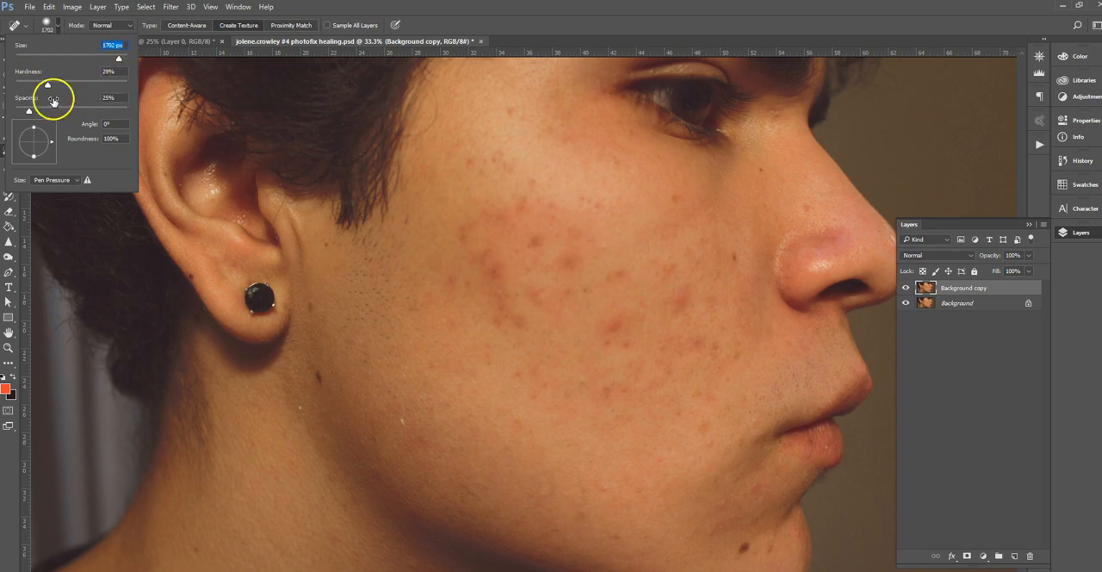
left_click_drag(48, 86, 83, 86)
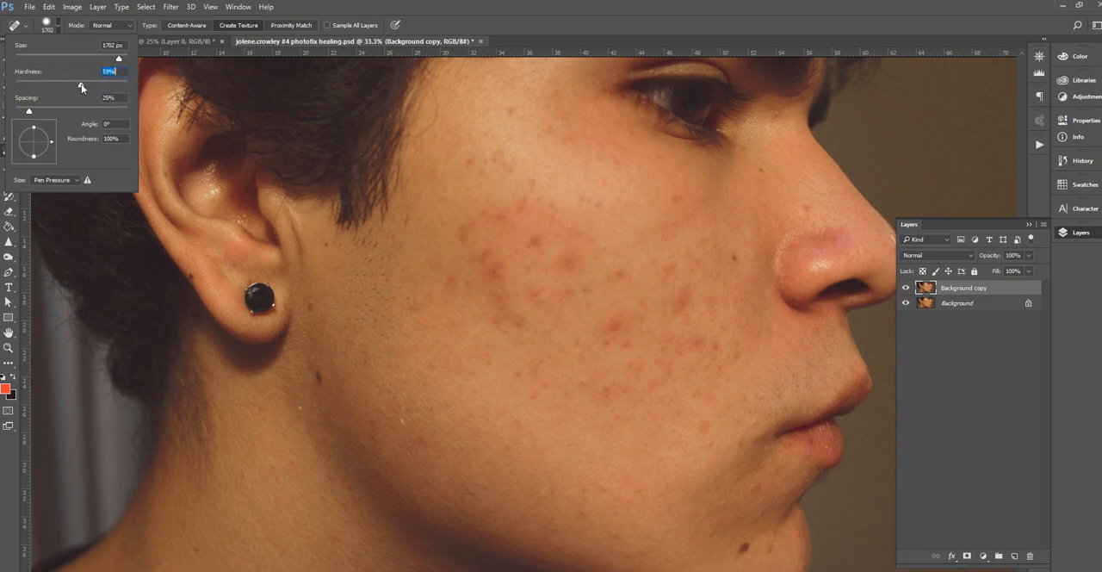
left_click_drag(77, 91, 129, 85)
left_click_drag(544, 245, 544, 245)
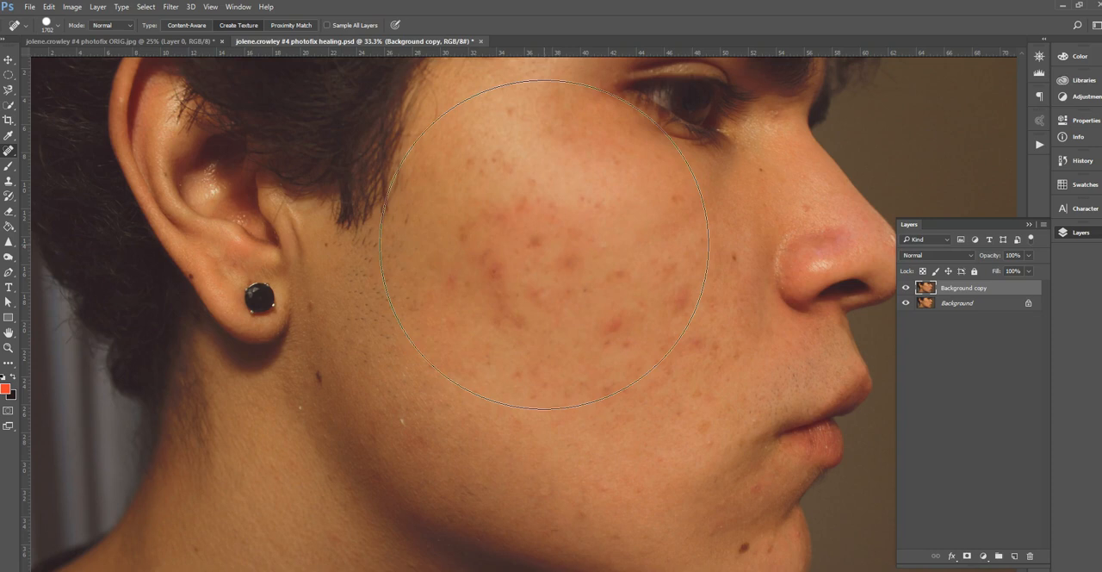
Review the document's edit history and go back to the list of layers.
left_click(1076, 162)
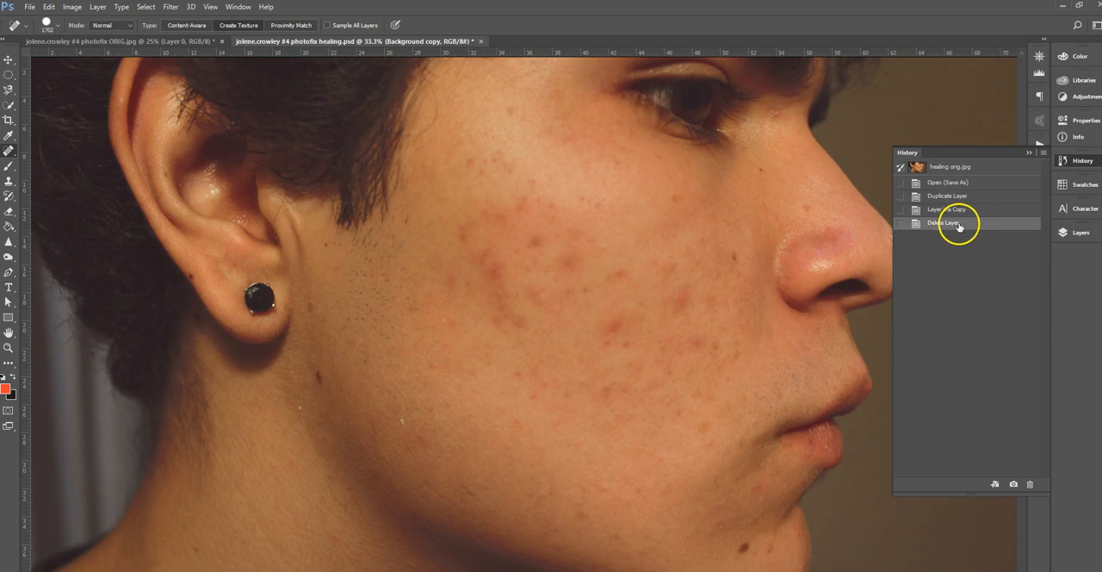
left_click(1082, 234)
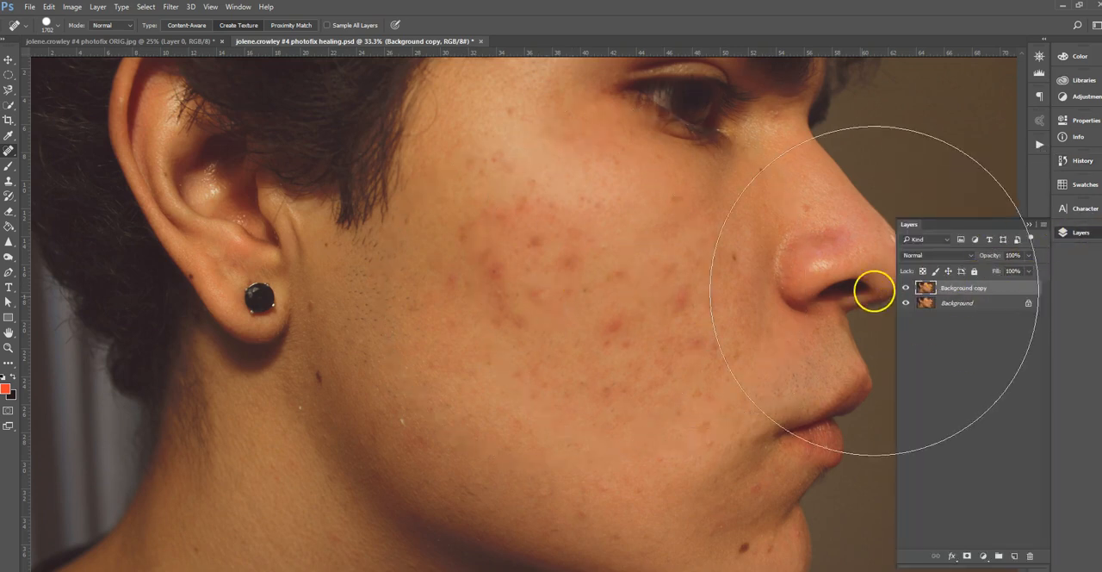
Reduce the Spot Healing Brush size to 100 px for working on individual cheek blemishes.
key("bracketleft")
key("bracketleft")
key("bracketleft")
key("bracketleft")
key("bracketleft")
key("bracketleft")
key("bracketleft")
key("bracketleft")
key("bracketleft")
key("bracketleft")
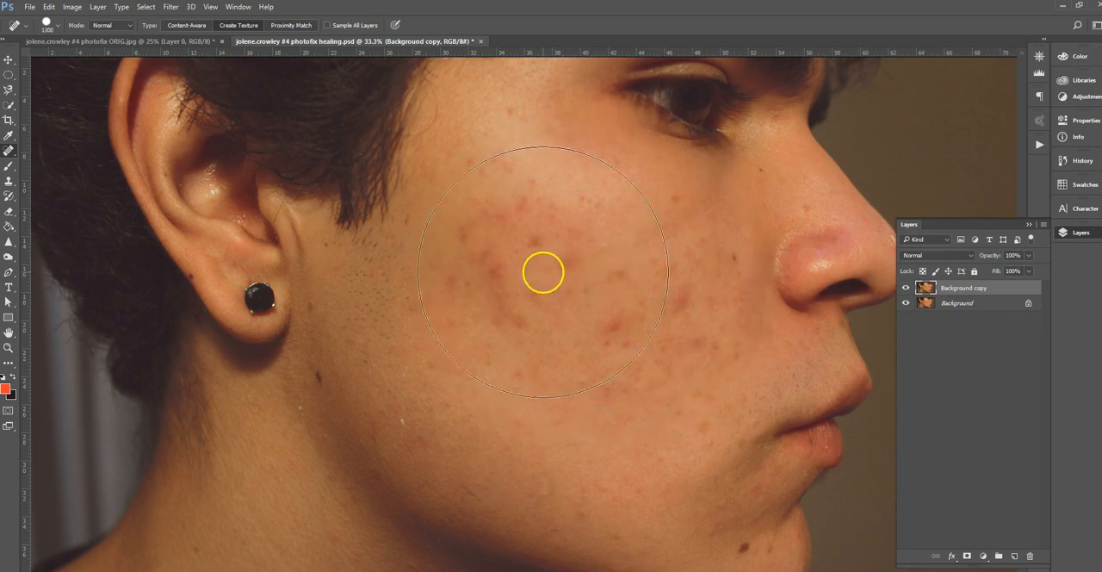
key("bracketleft")
key("bracketleft")
key("bracketleft")
key("bracketleft")
key("bracketleft")
key("bracketleft")
key("bracketleft")
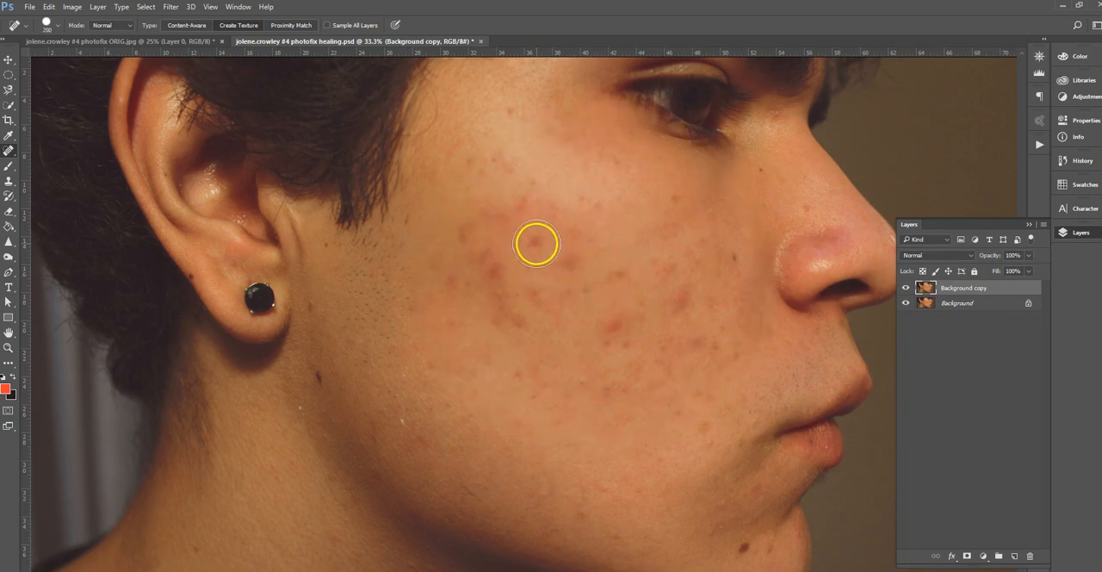
key("bracketleft")
key("bracketleft")
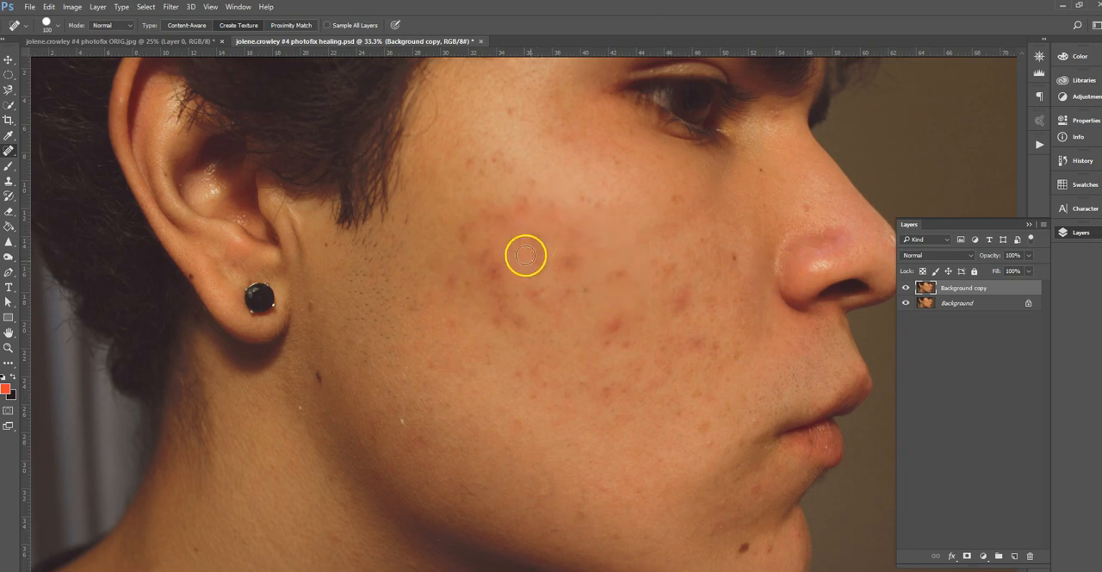
Zoom the cheek to 50% and heal several of its red blemishes with single dabs of the Spot Healing Brush.
scroll(539, 260, "up", 1)
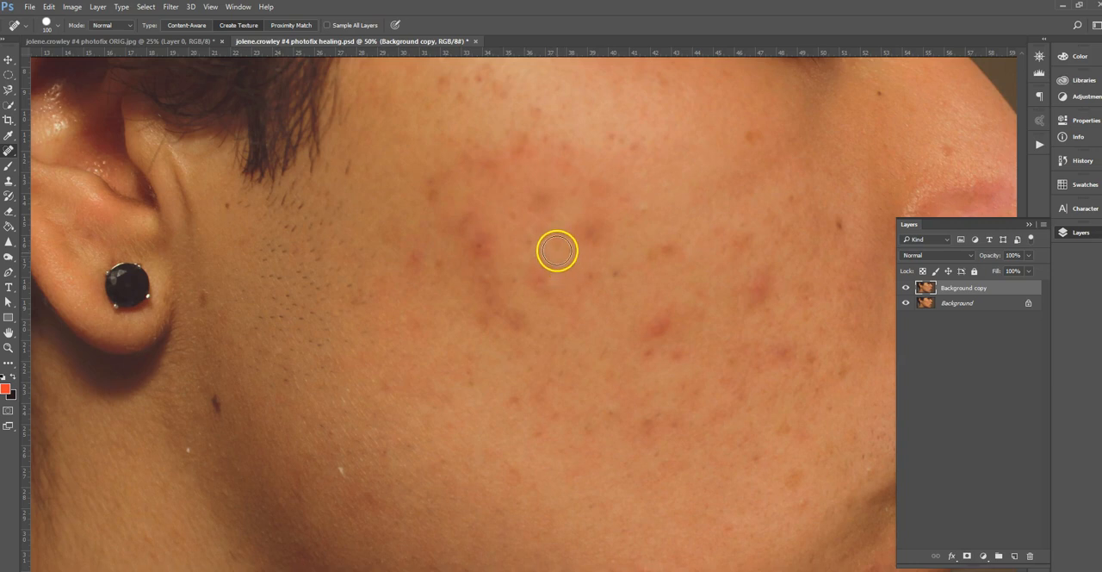
left_click(592, 229)
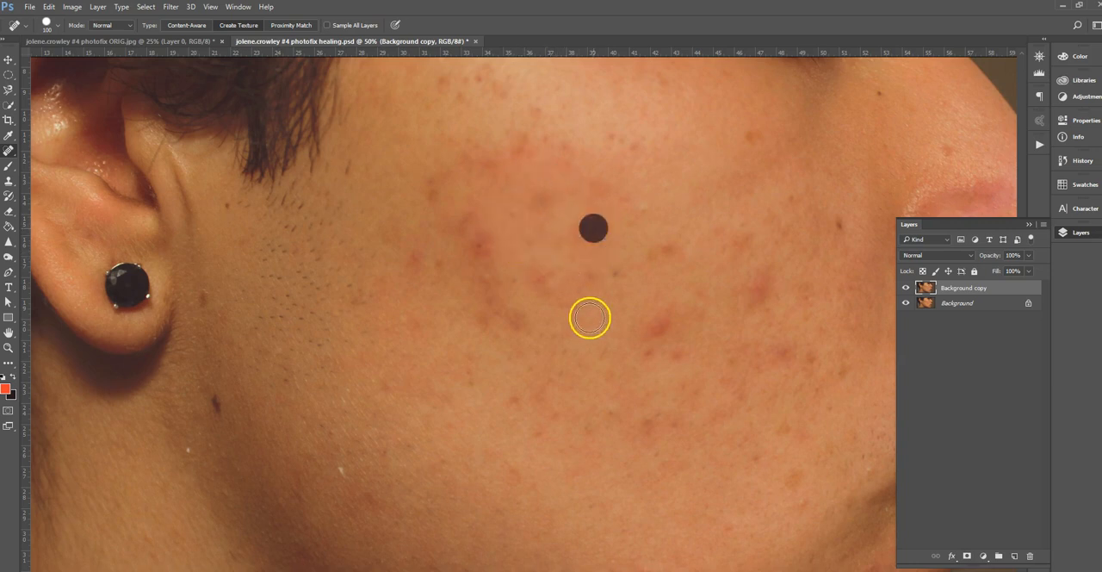
left_click(478, 245)
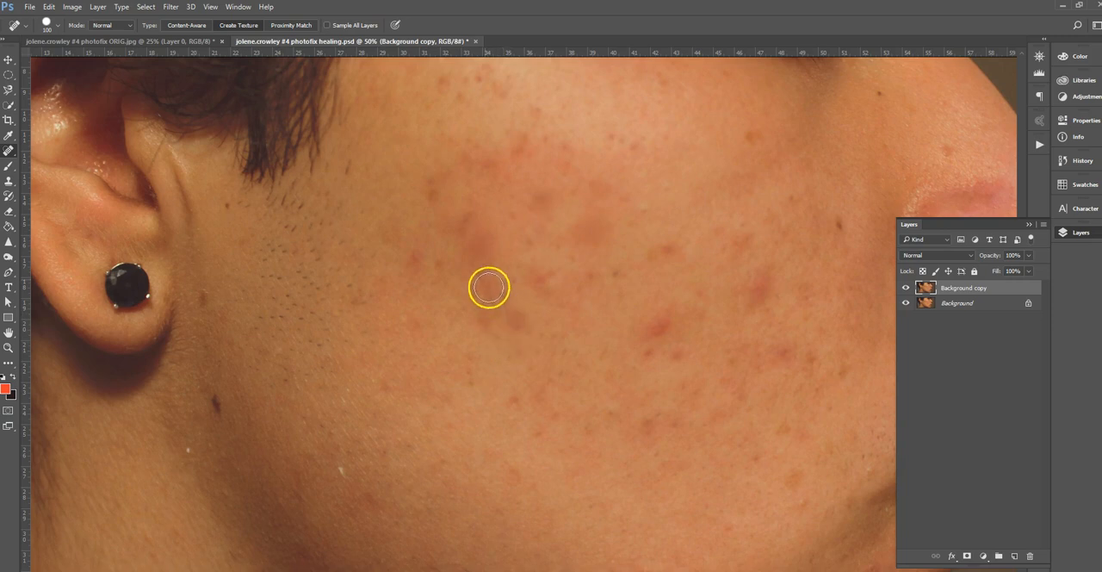
left_click(459, 243)
left_click(480, 293)
Outline a small cheek blemish with the Patch Tool, patch it from the clear skin just above, and deselect.
left_click(10, 154)
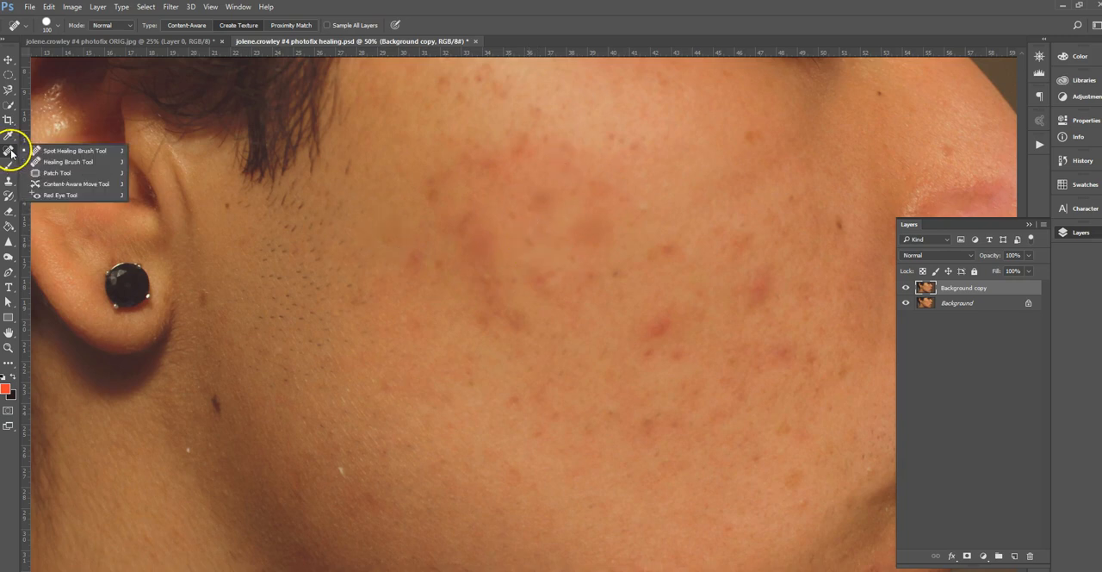
left_click(86, 172)
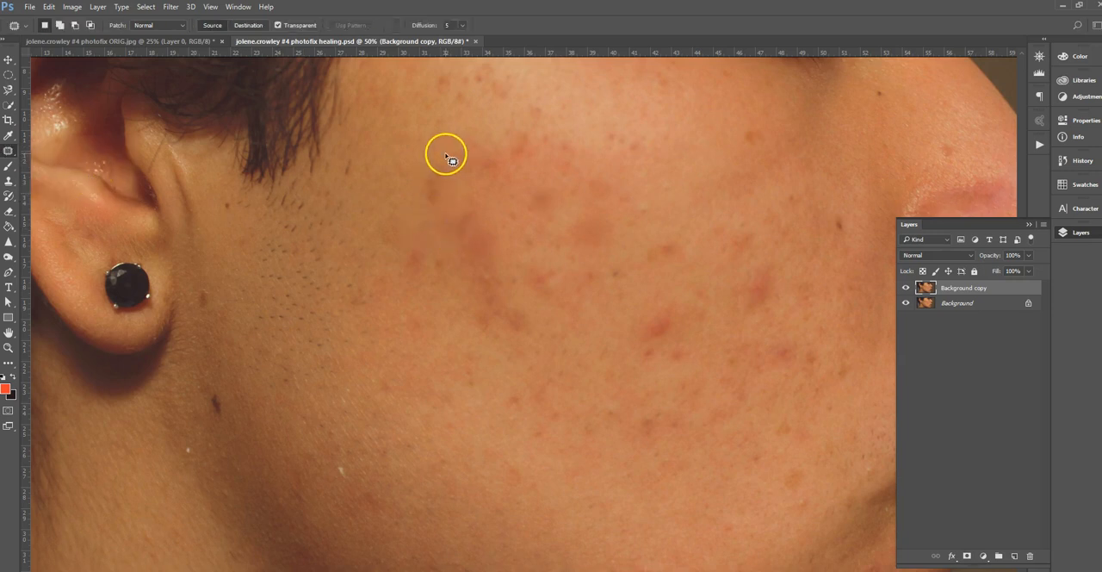
mouse_move(661, 237)
left_mouse_down()
mouse_move(643, 246)
mouse_move(654, 266)
mouse_move(686, 260)
mouse_move(686, 246)
mouse_move(661, 236)
left_mouse_up()
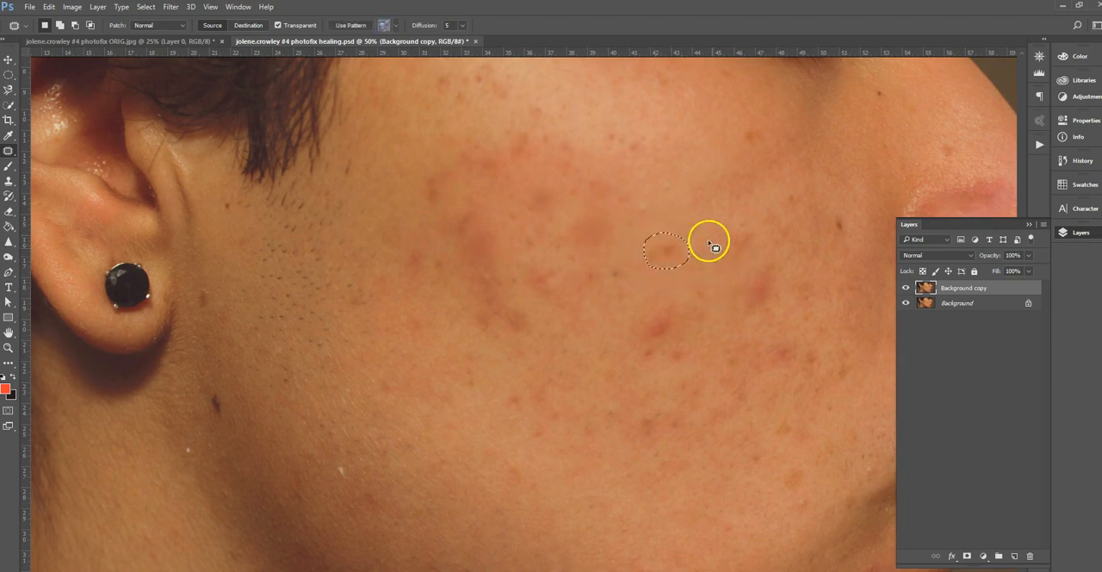
left_click_drag(669, 254, 692, 216)
key("ctrl+d")
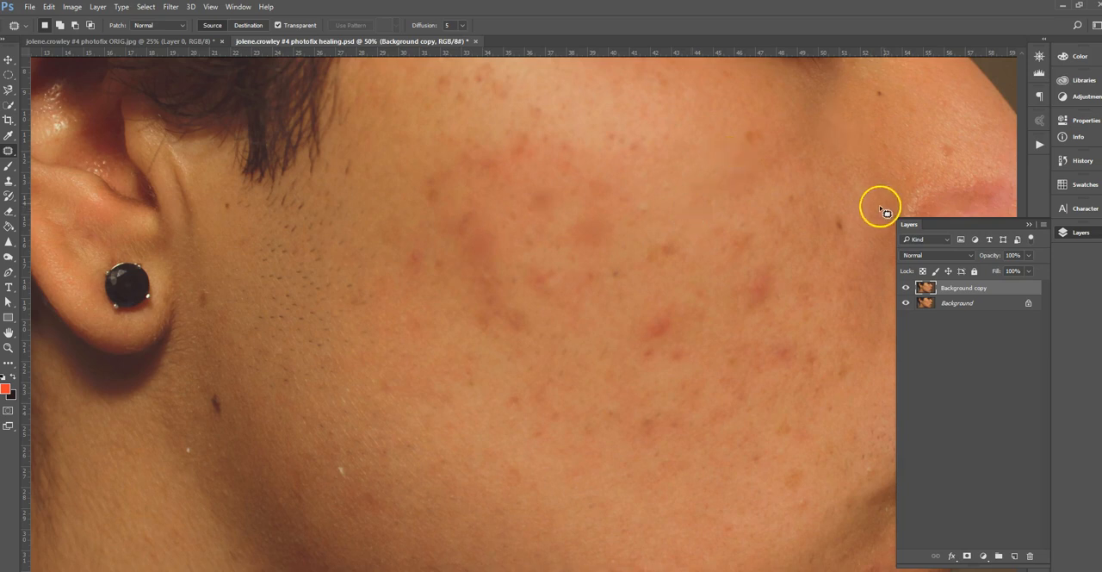
Discard the healing and patching by reverting the document history to the Delete Layer state.
left_click(1082, 162)
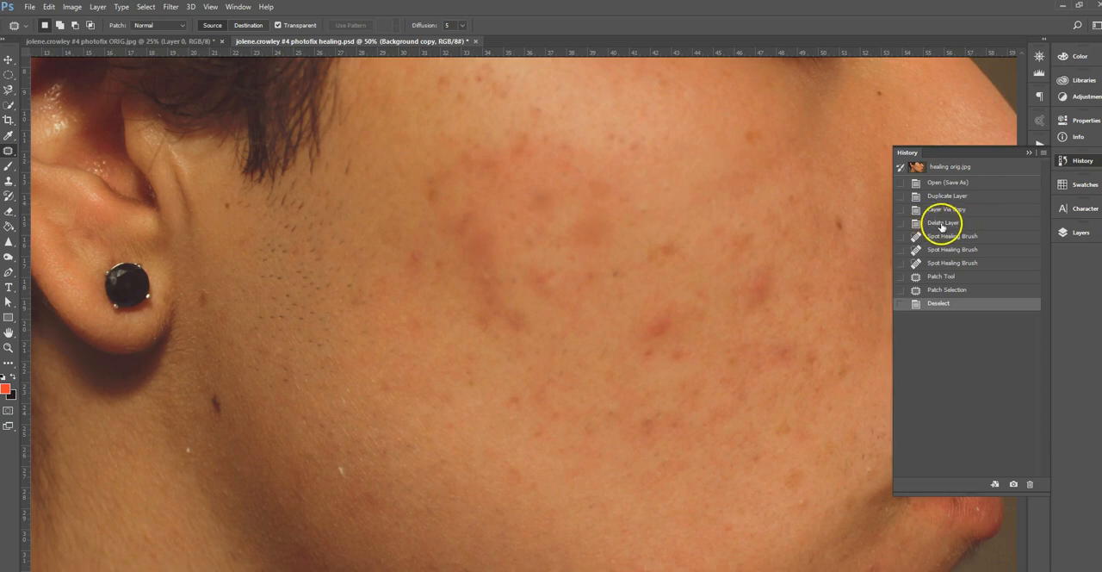
left_click(955, 225)
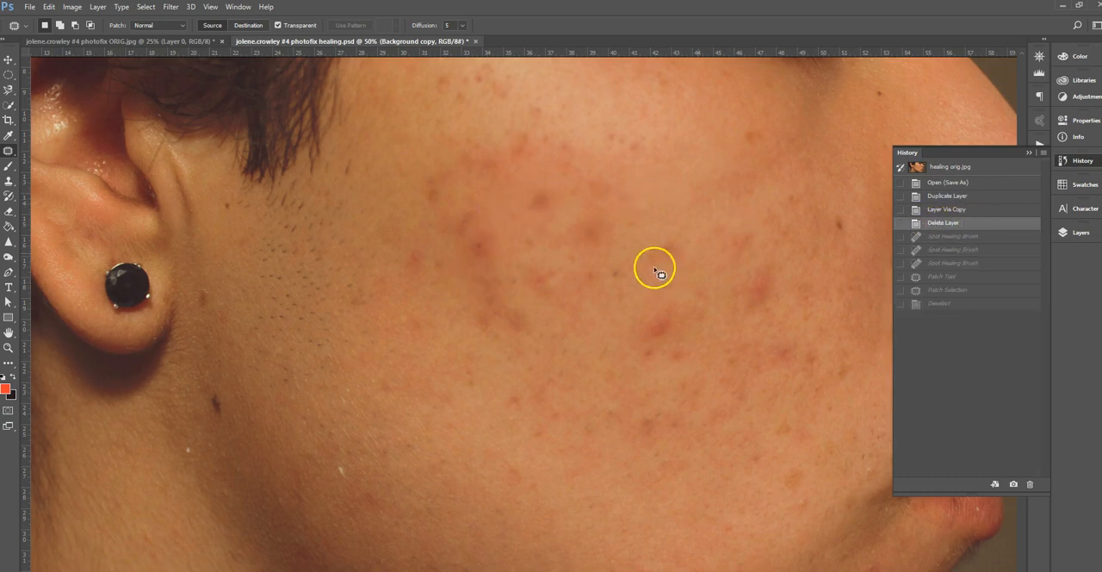
left_click(1029, 153)
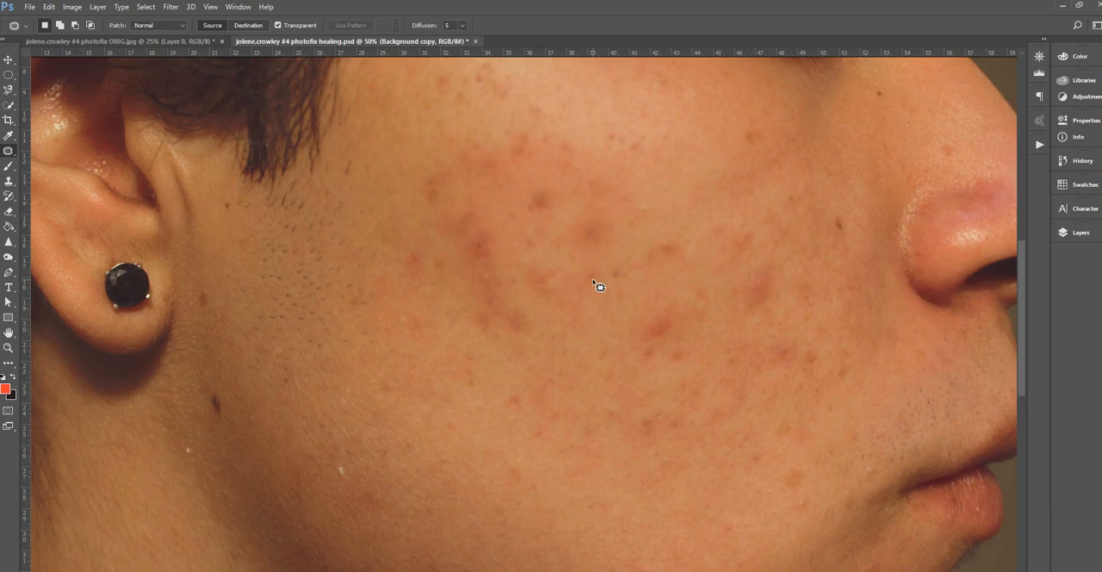
Activate the Clone Stamp Tool and enlarge and reduce its brush, ending at a size of 200 px.
left_click(9, 182)
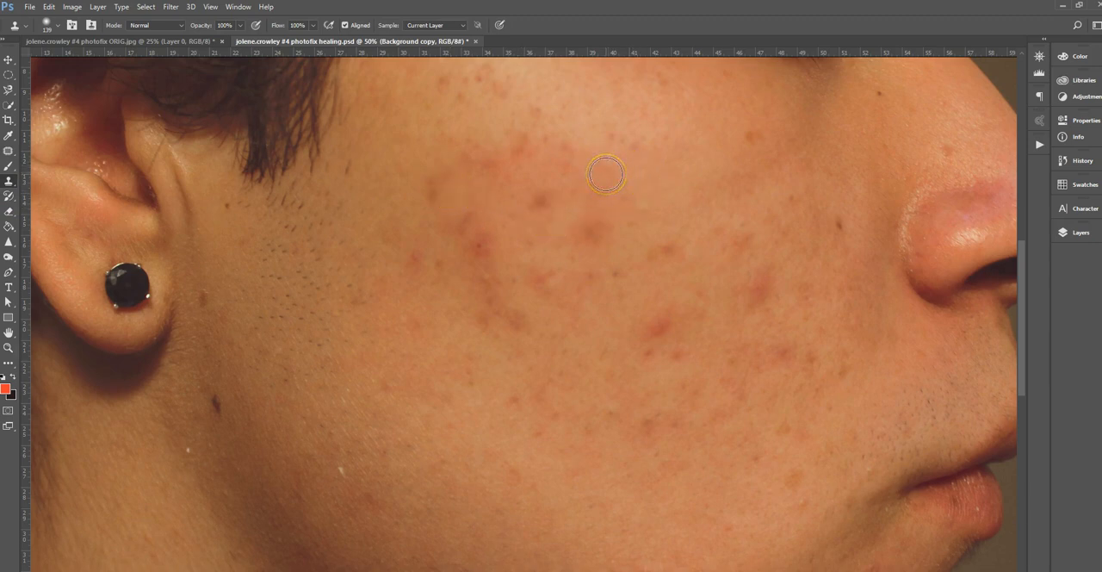
key("bracketright")
key("bracketright")
key("bracketright")
key("bracketright")
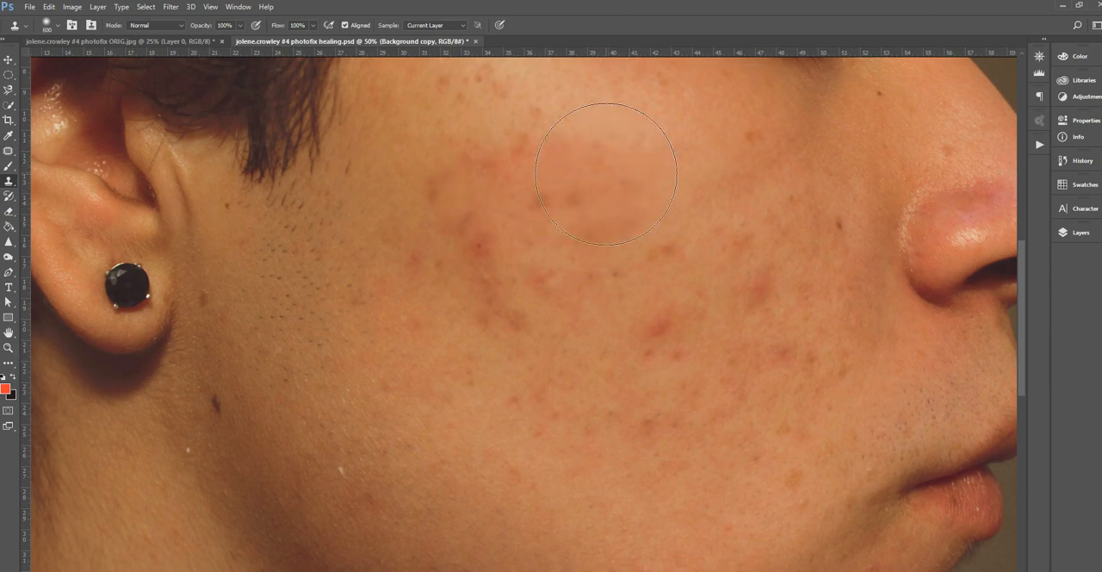
key("bracketleft")
key("bracketleft")
key("bracketleft")
key("bracketleft")
key("bracketleft")
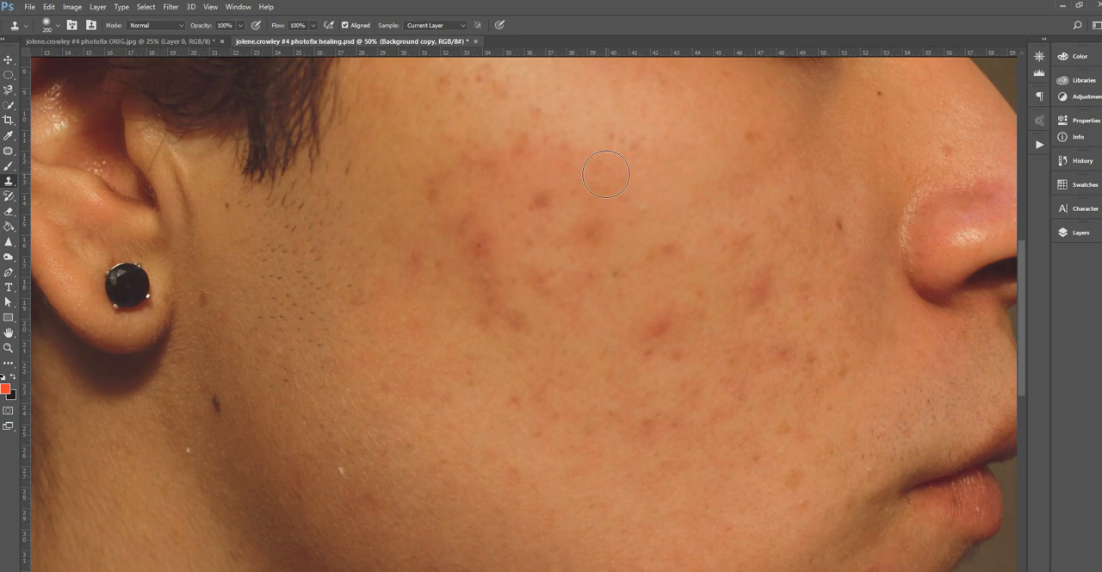
Raise the Clone Stamp's hardness to 100% and reduce its brush size to 100 px for the cheek at 66.7% zoom.
left_click(58, 27)
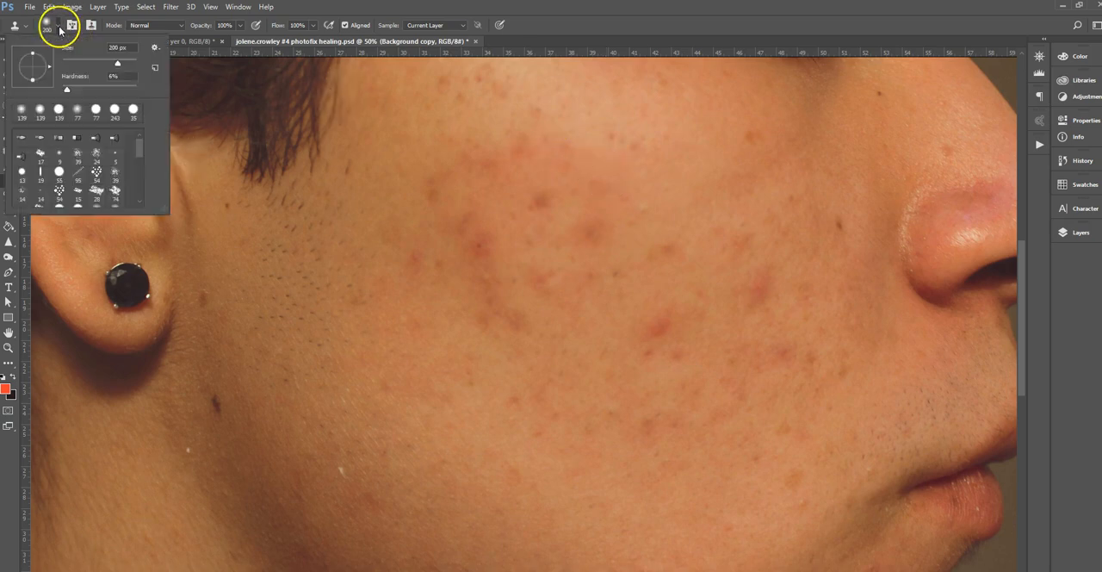
left_click_drag(68, 89, 163, 91)
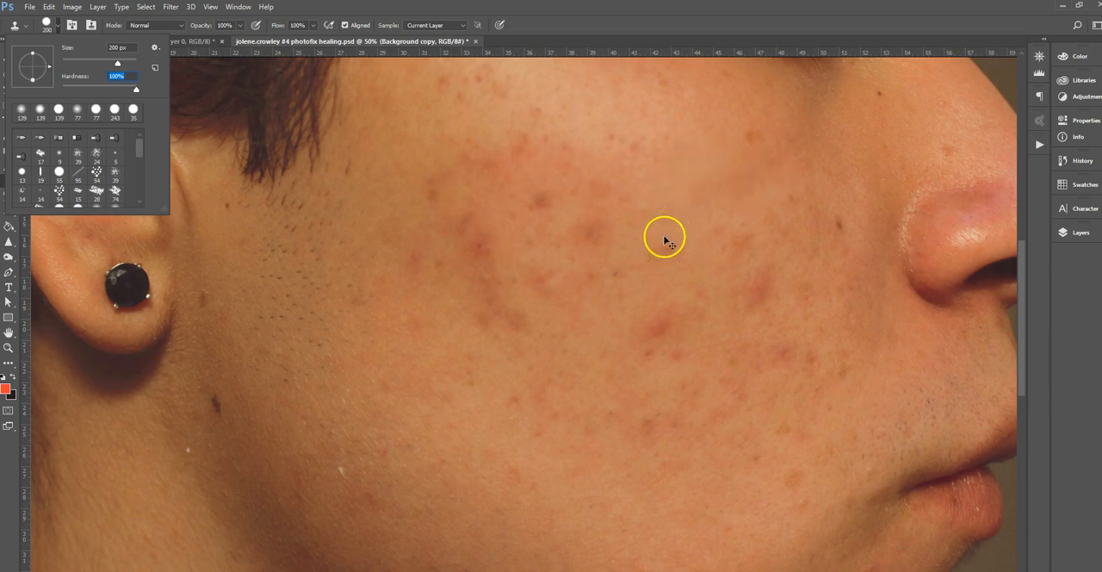
left_click(1082, 290)
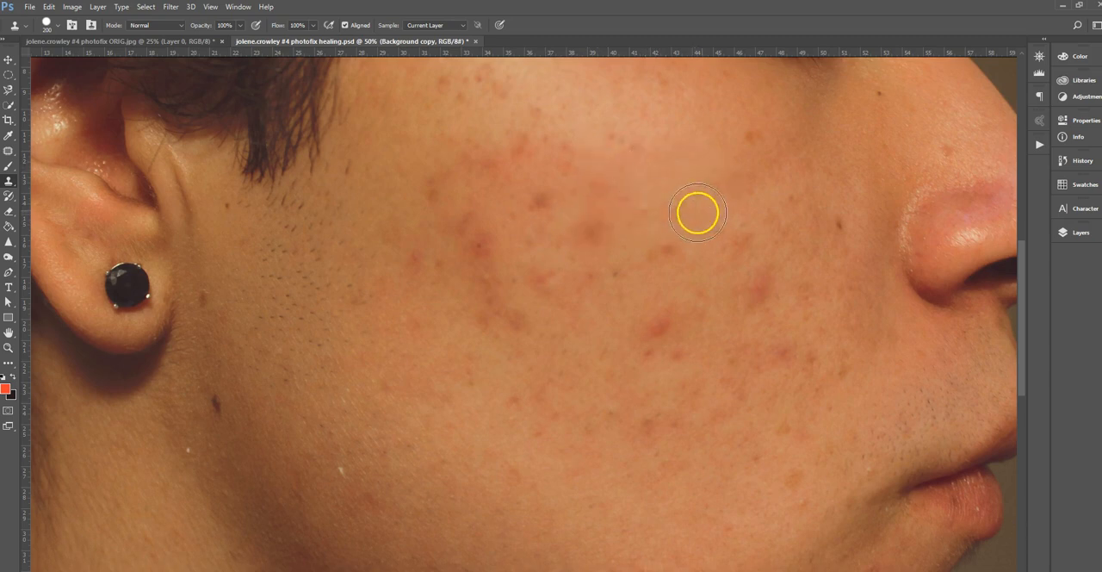
key("ctrl+plus")
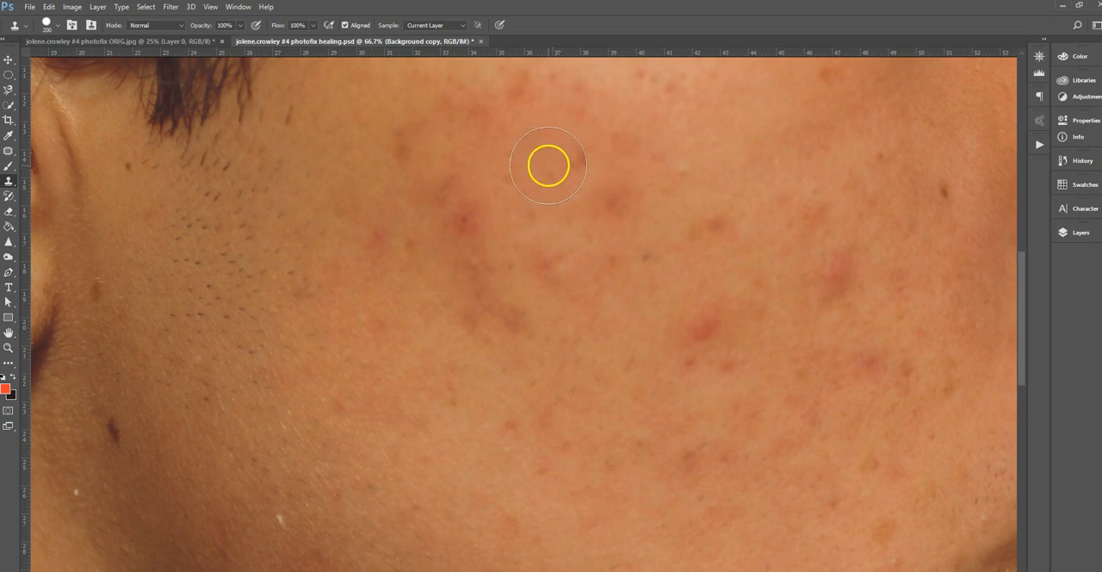
key("bracketleft")
key("bracketleft")
key("bracketleft")
key("bracketleft")
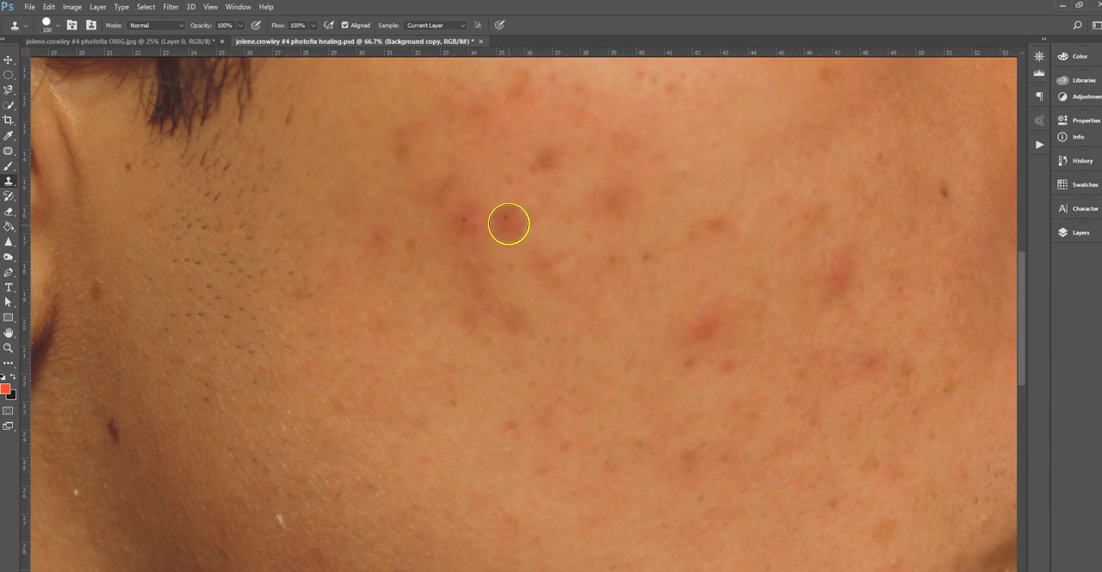
Clone a patch of skin over the dark red cheek blemish with the hard-edged Clone Stamp.
left_click(507, 230, "alt")
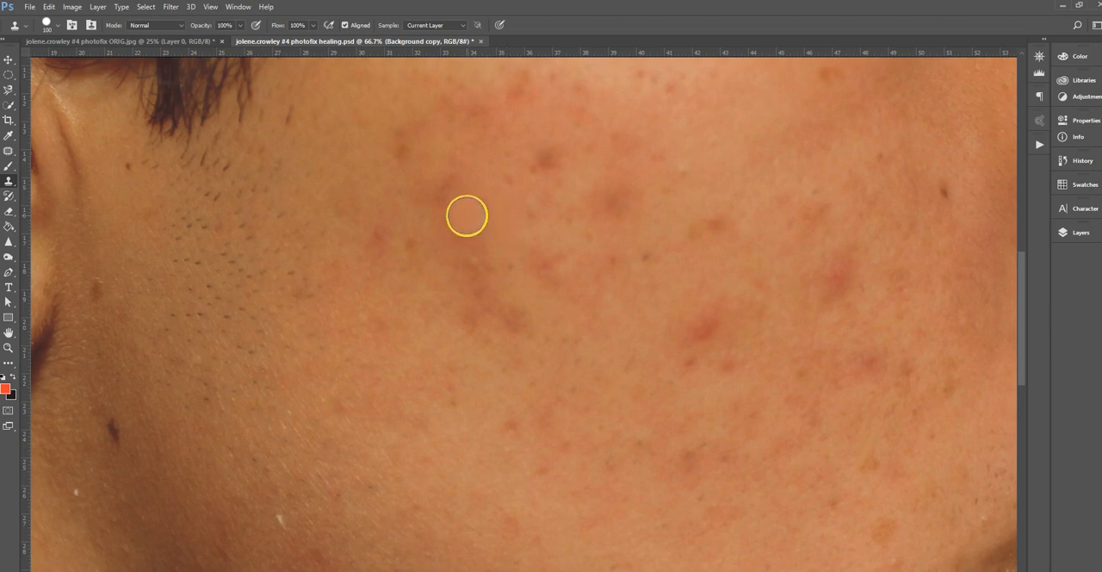
left_click(461, 223)
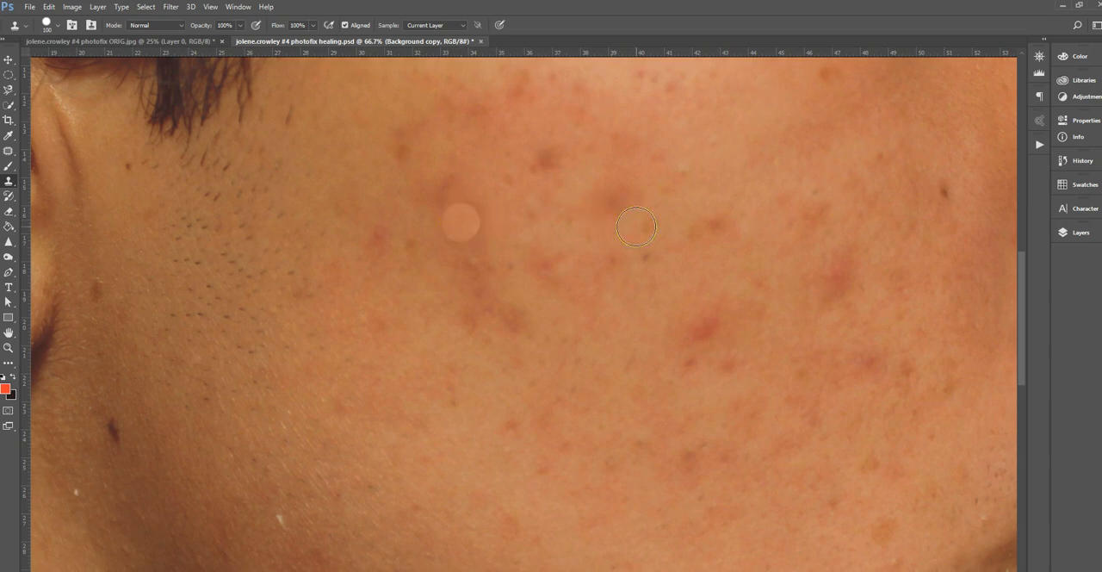
left_click(465, 224)
left_click(464, 224)
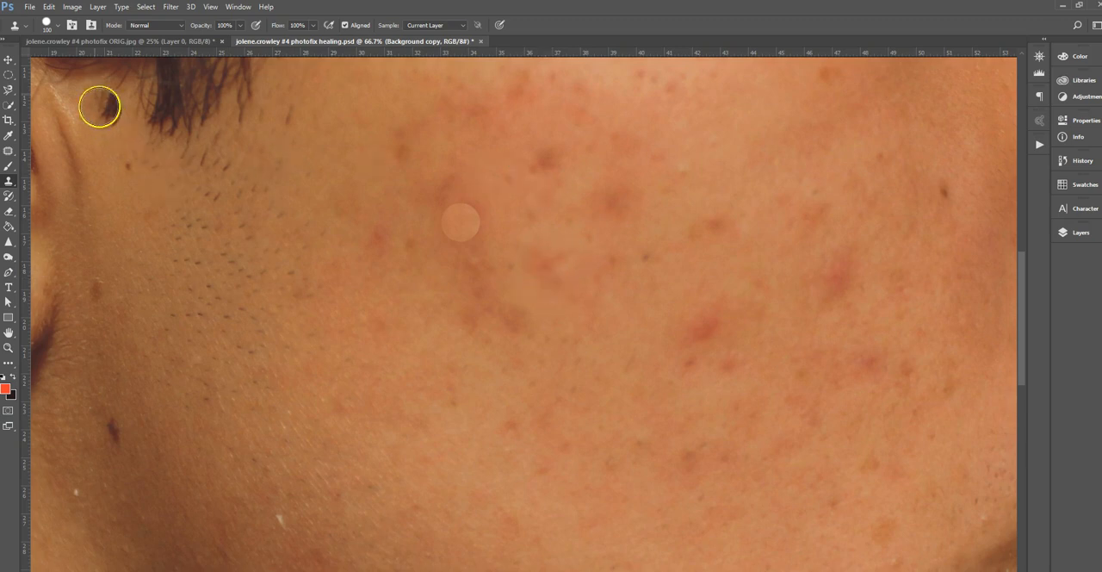
Lower the Clone Stamp's hardness to 8% and sample clear skin in the middle of the cheek.
left_click(59, 30)
left_click(68, 89)
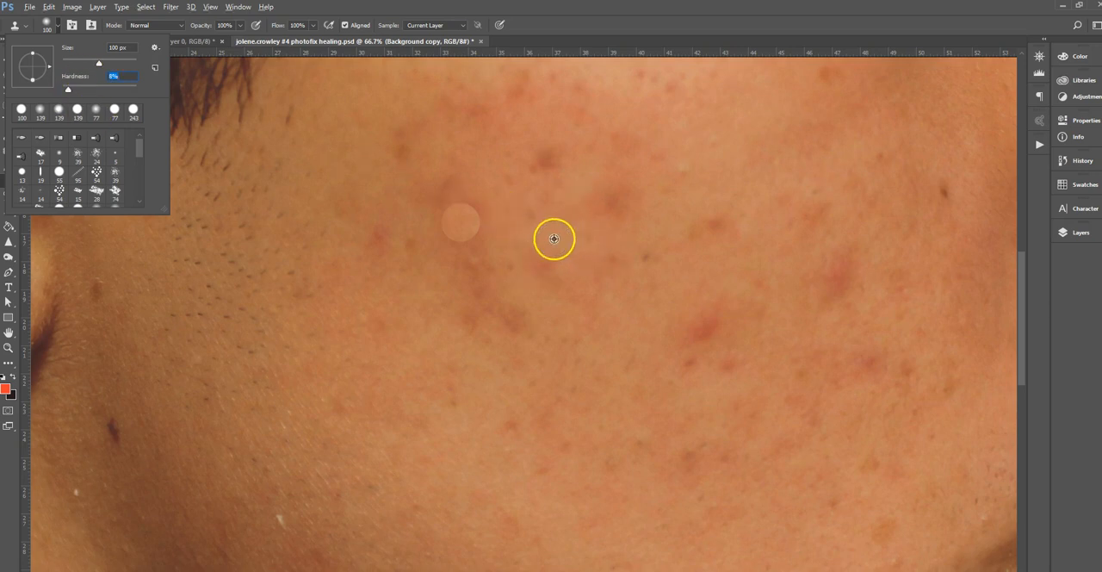
left_click(552, 236, "alt")
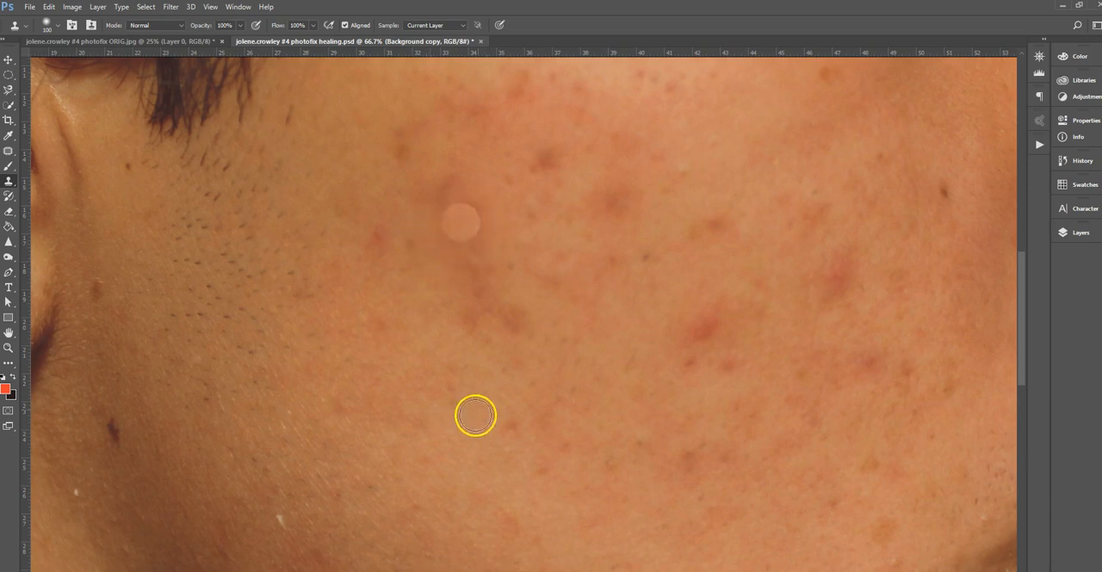
Remove both Clone Stamp edits by returning to the Delete Layer state in the history.
left_click(1081, 162)
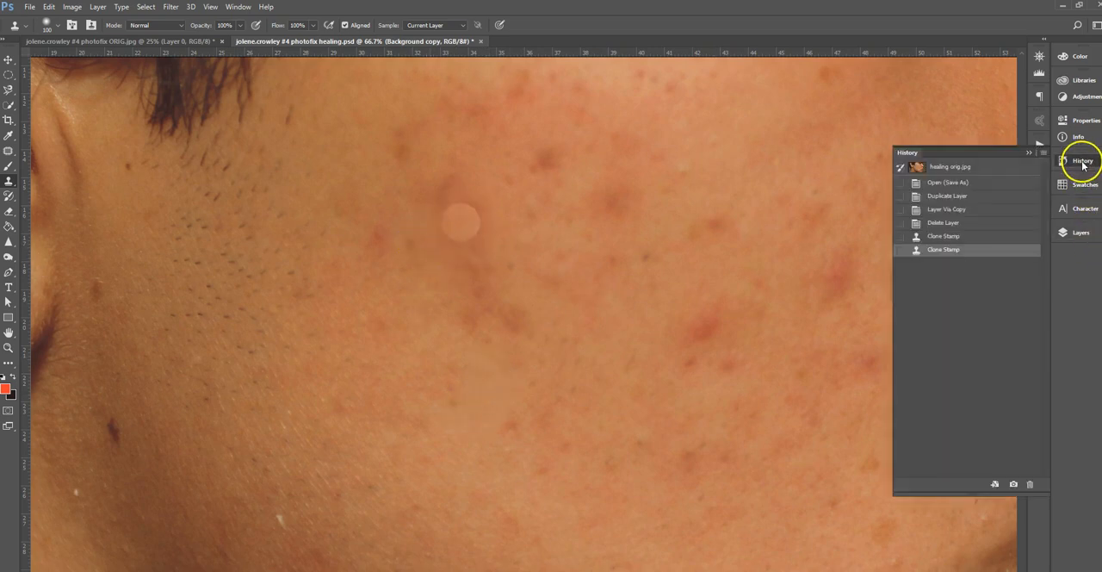
left_click(943, 223)
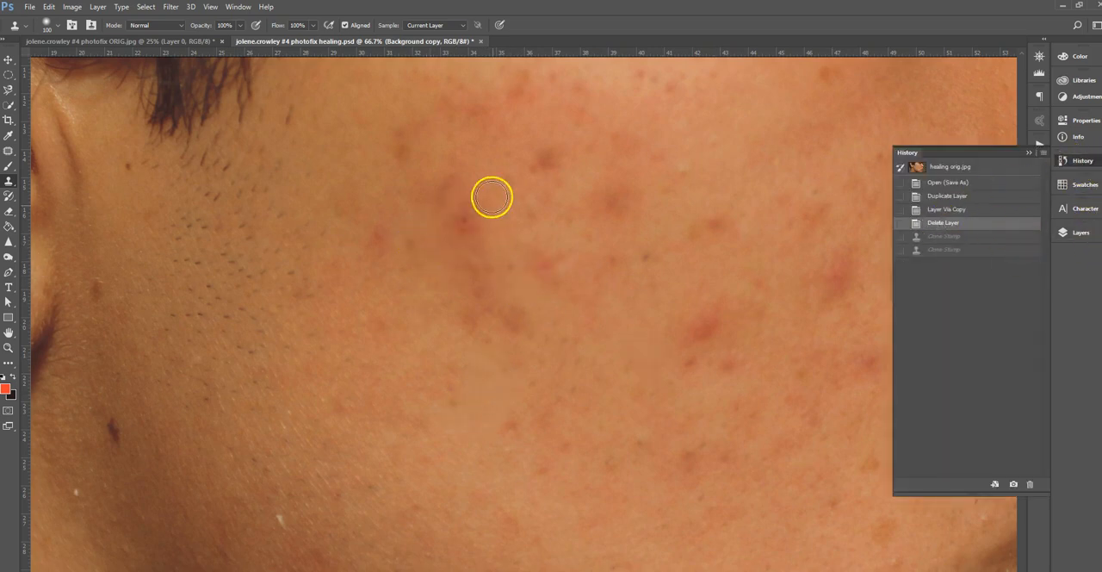
left_click(1028, 155)
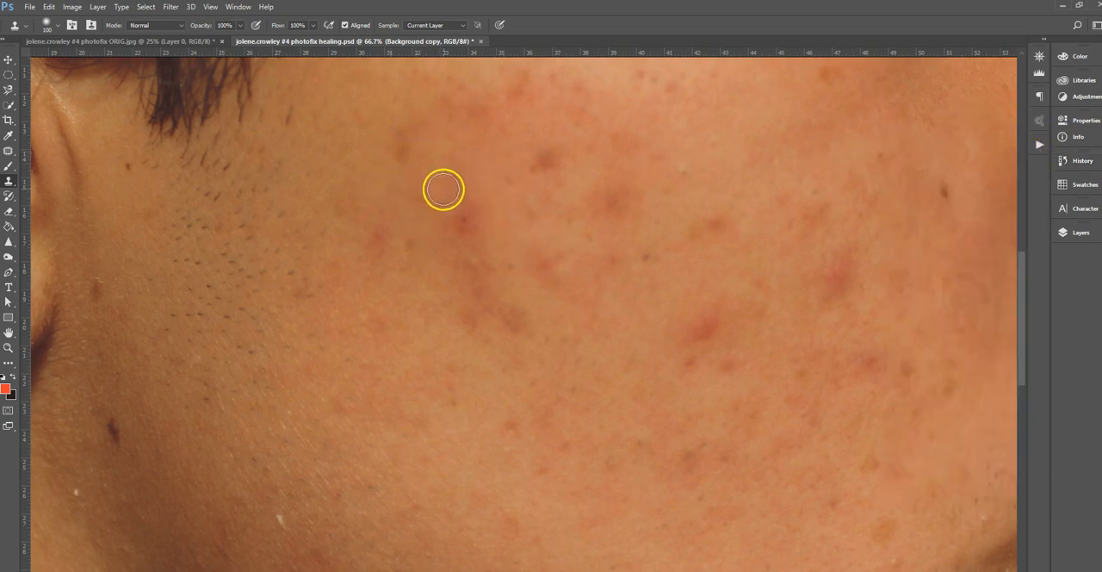
Sample the skin just above the dark red cheek blemish and clone it over the spot with the soft-edged brush.
left_click(483, 187, "alt")
left_click(467, 217)
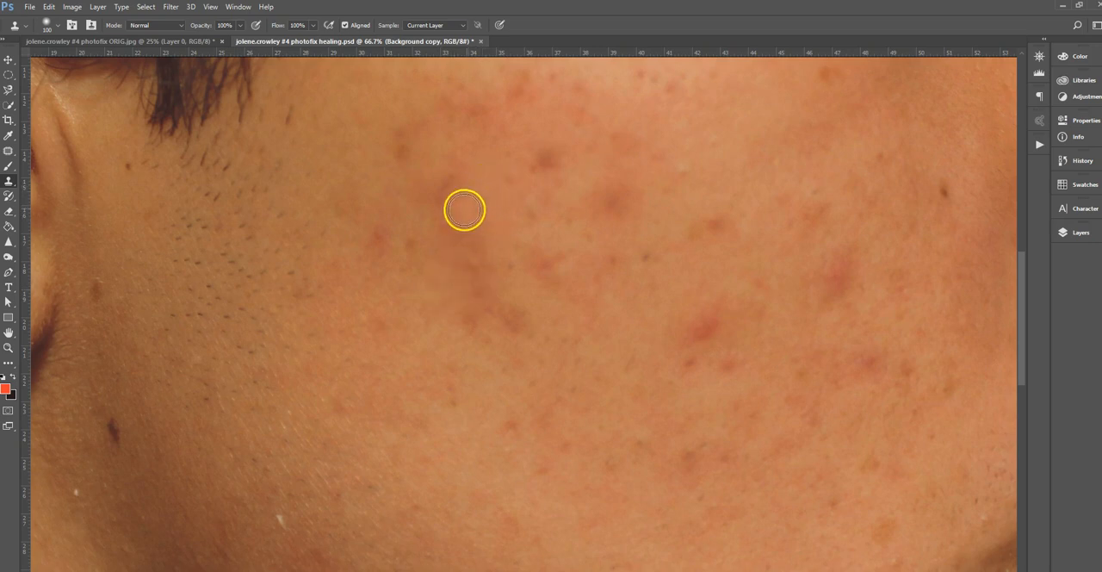
left_click_drag(477, 226, 463, 231)
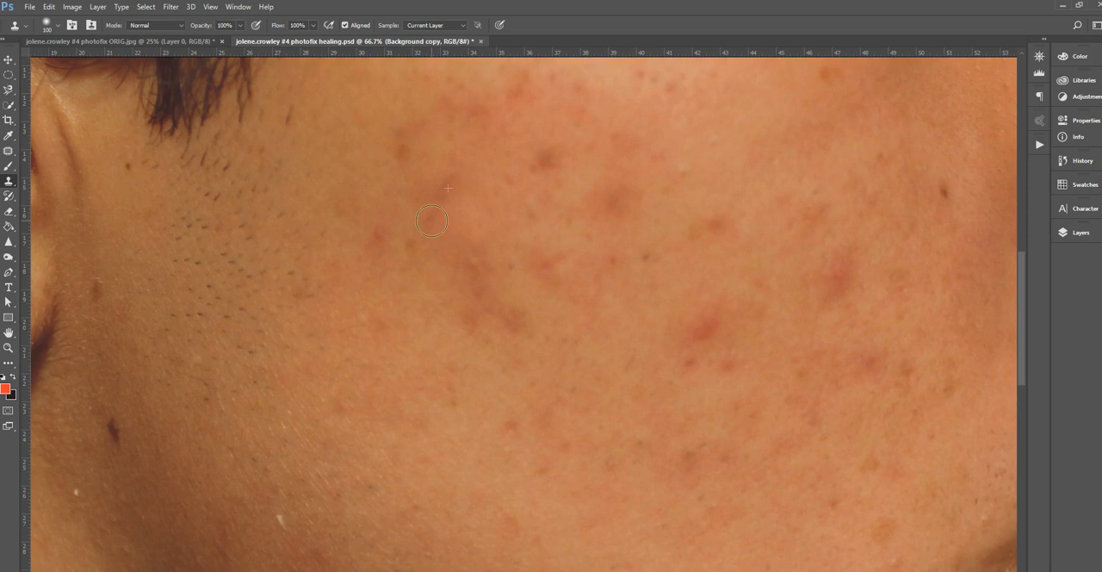
Try cloning over the faint mid-cheek blemish, undo it, and revert the document to the Delete Layer history state.
left_click(548, 281)
left_click(551, 284)
left_click(562, 285)
key("ctrl+z")
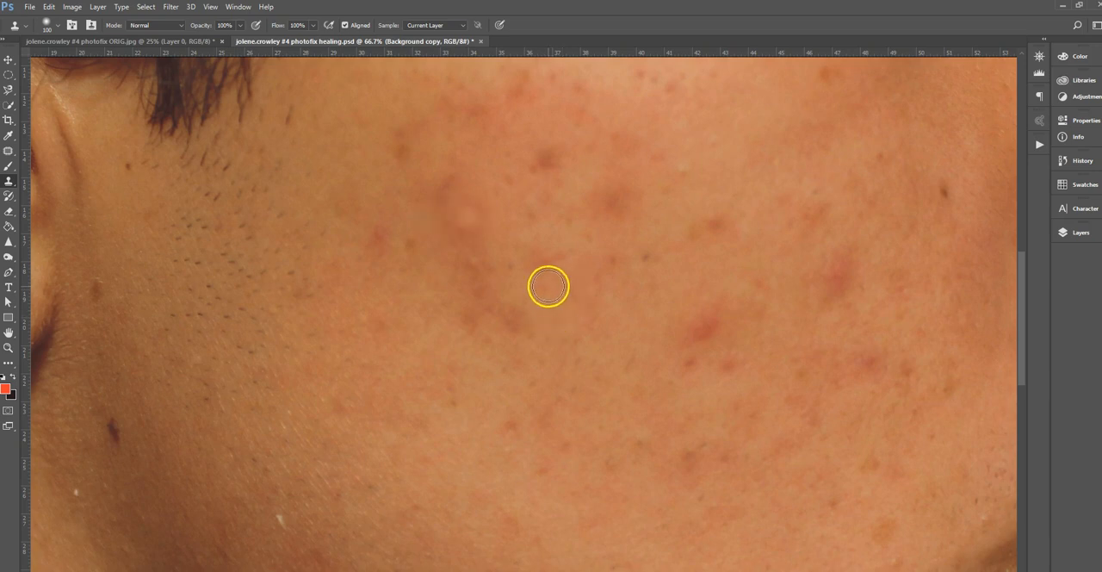
left_click(1076, 160)
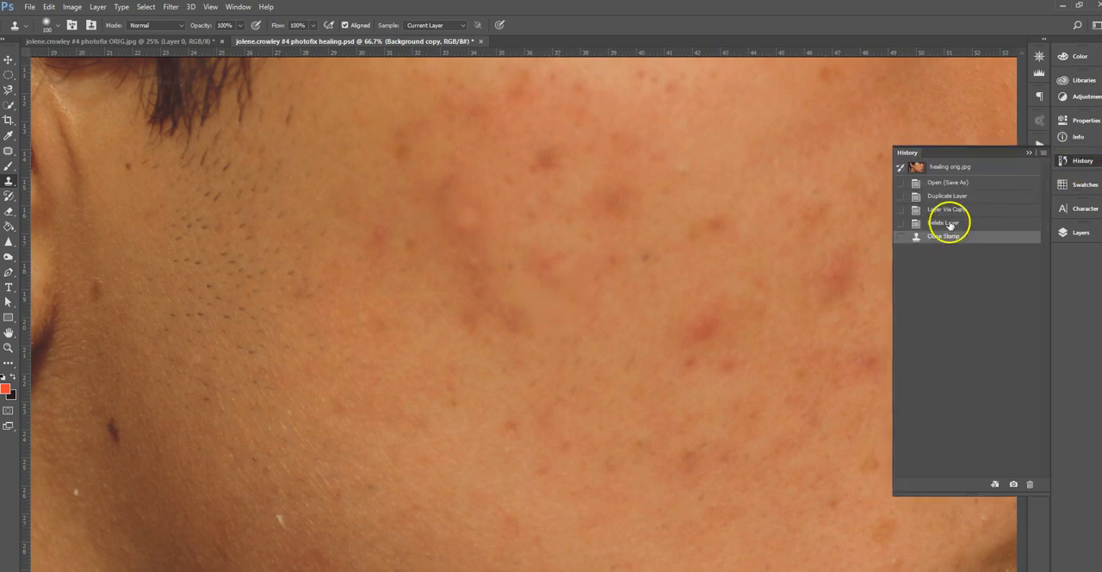
left_click(924, 224)
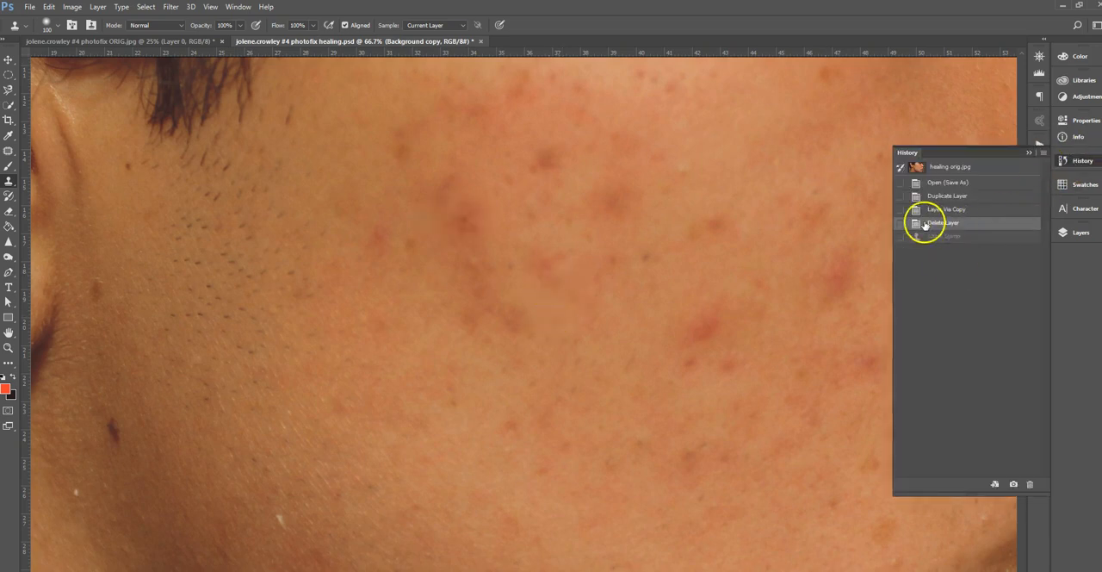
Sample nearby clear skin and clone it over the dark red blemish and the smaller spots on the ear side of the cheek.
left_click(482, 175, "alt")
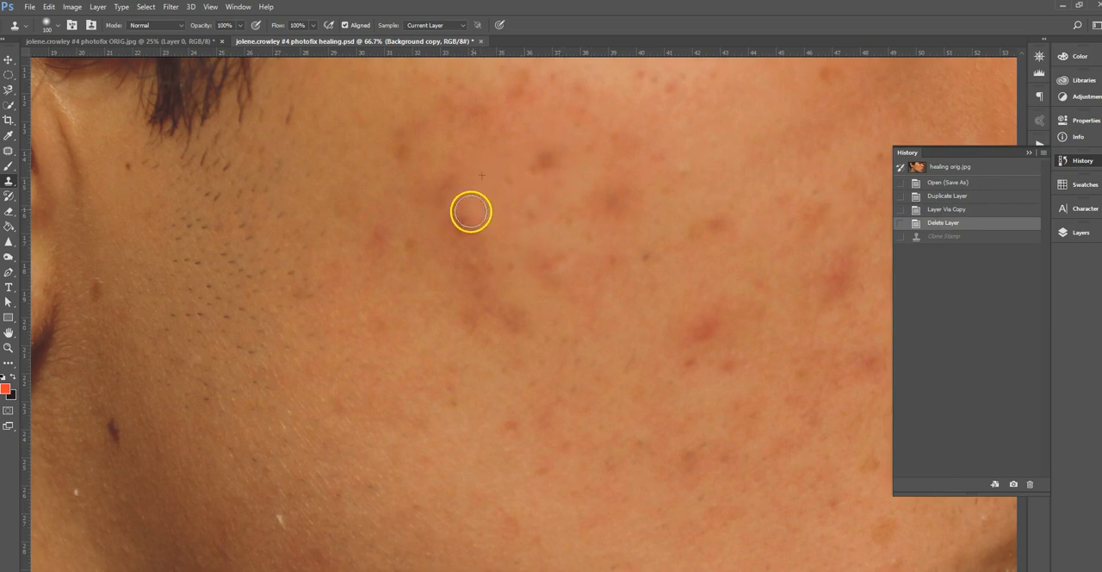
left_click(475, 222)
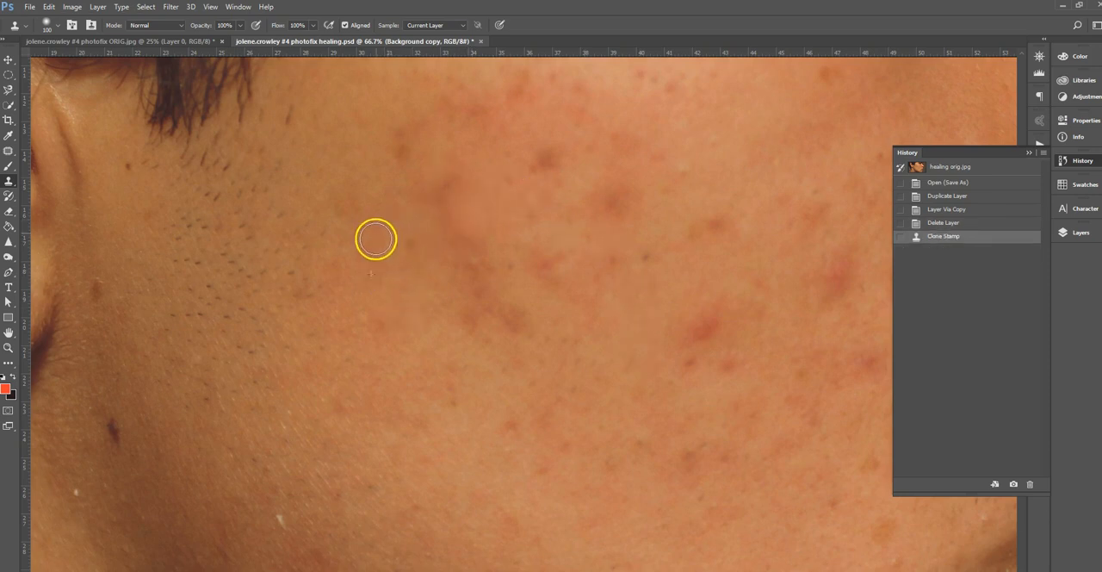
left_click(576, 266)
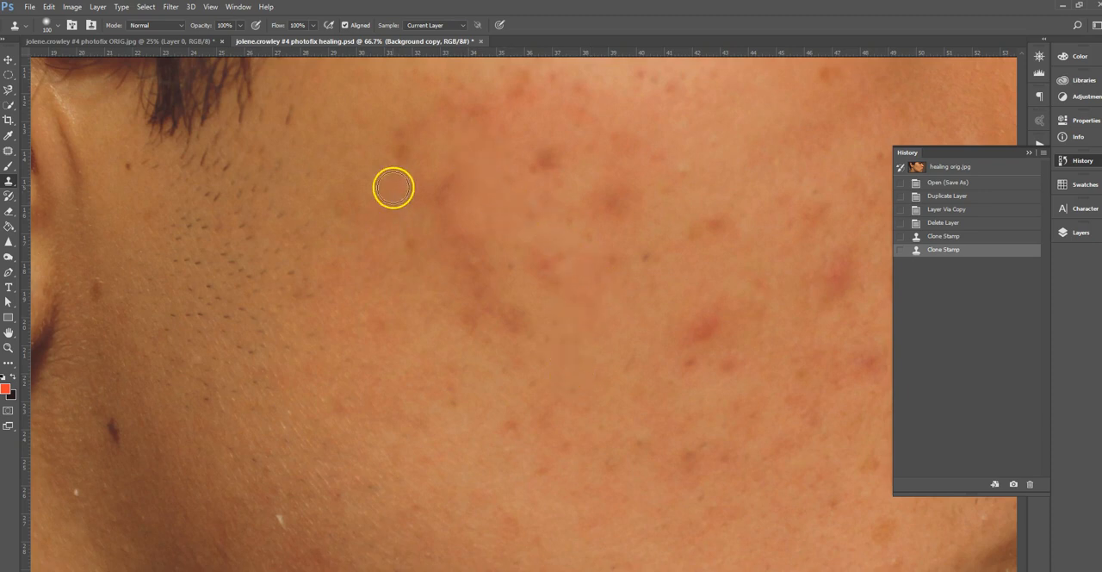
left_click(355, 145, "alt")
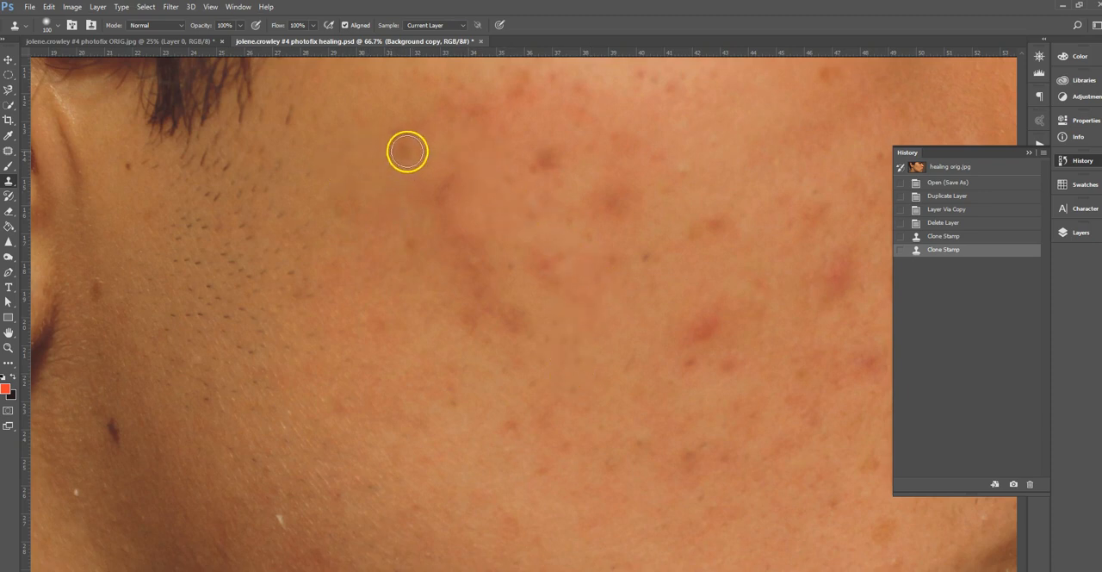
left_click(399, 142)
Clone clear skin over the curved dark patch and the lower blemish below the removed red spot, resampling between strokes.
left_click_drag(591, 192, 524, 227)
mouse_move(485, 305)
left_mouse_down()
mouse_move(428, 289)
mouse_move(438, 276)
mouse_move(445, 287)
mouse_move(385, 274)
mouse_move(432, 345)
left_mouse_up()
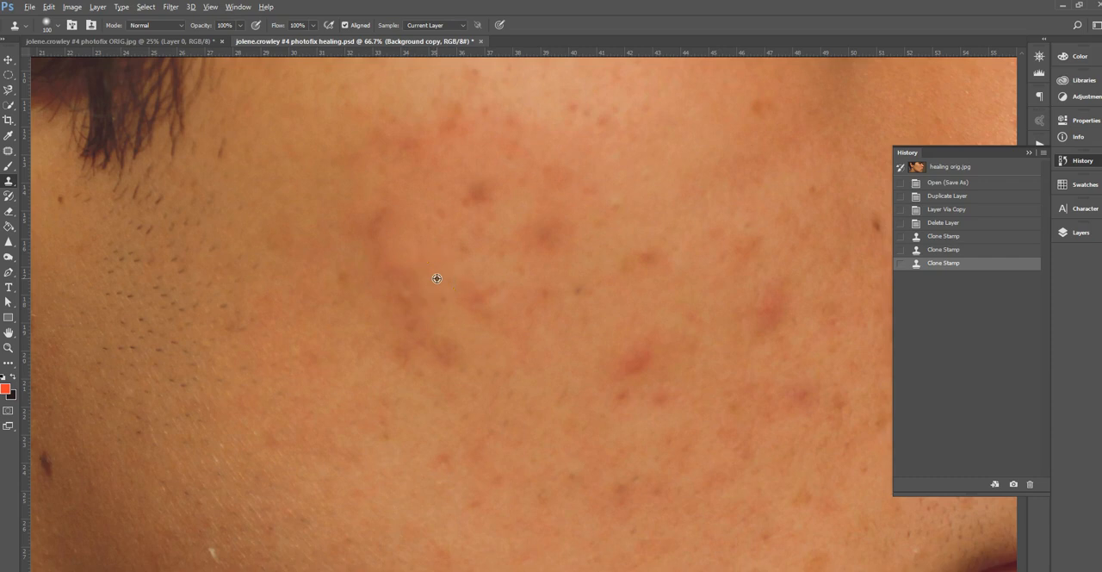
left_click_drag(399, 279, 448, 354)
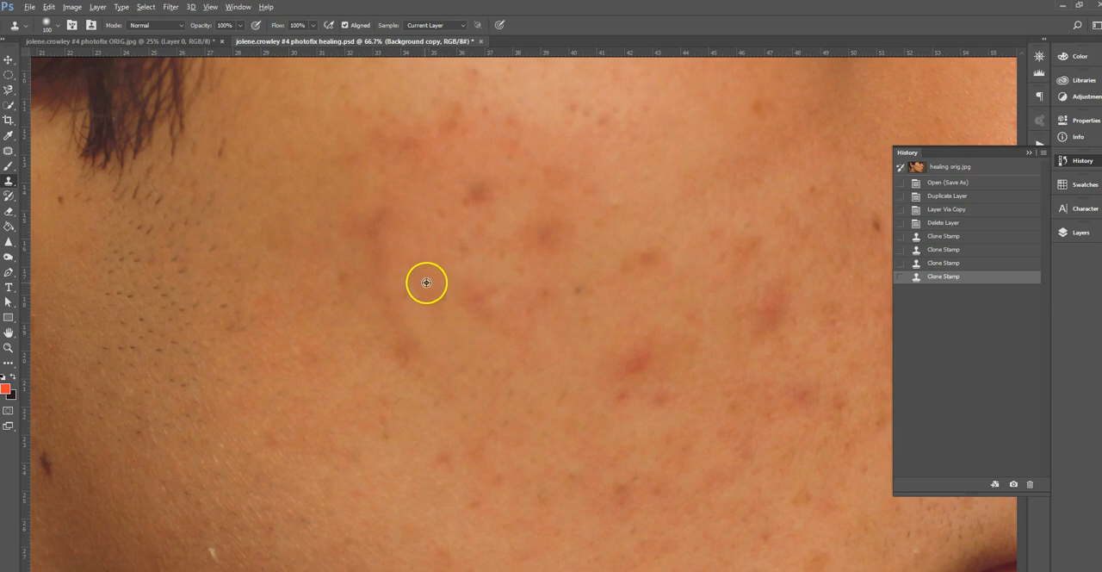
left_click(406, 301, "alt")
left_click(405, 298)
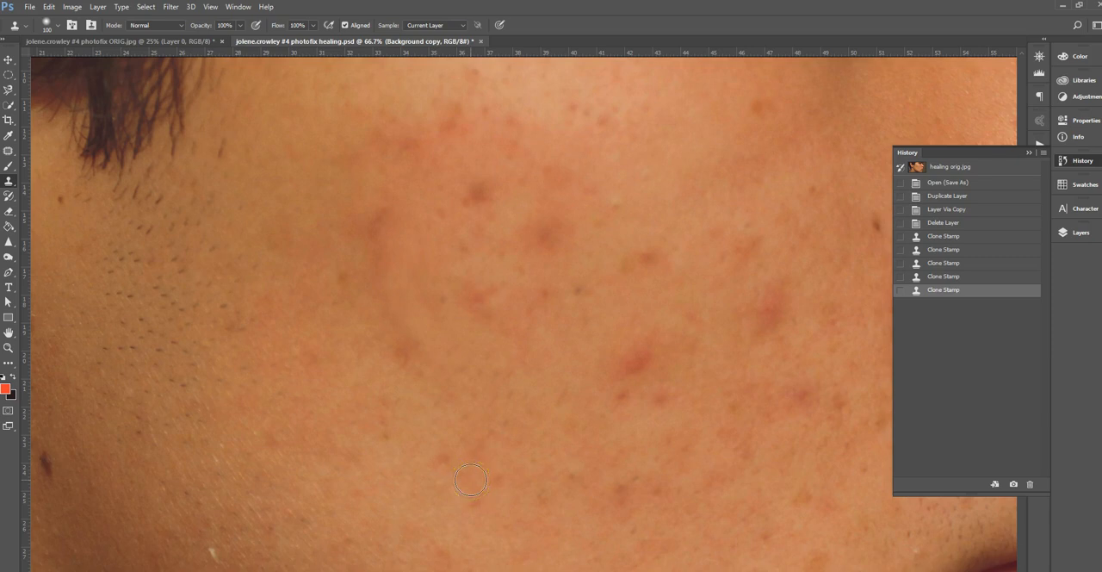
mouse_move(468, 435)
left_mouse_down()
mouse_move(462, 376)
mouse_move(485, 339)
mouse_move(427, 262)
mouse_move(442, 327)
mouse_move(419, 301)
mouse_move(410, 266)
mouse_move(511, 374)
left_mouse_up()
Lower the Clone Stamp's opacity to 50% and blend clear skin over the retouched mid-cheek area.
left_click_drag(242, 28, 215, 39)
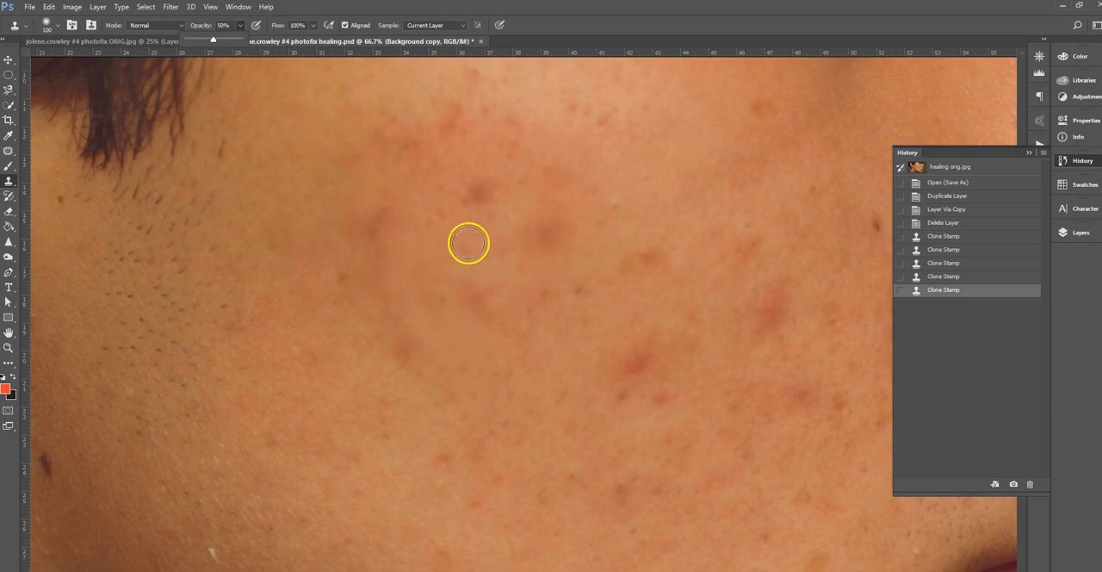
left_click(429, 258, "alt")
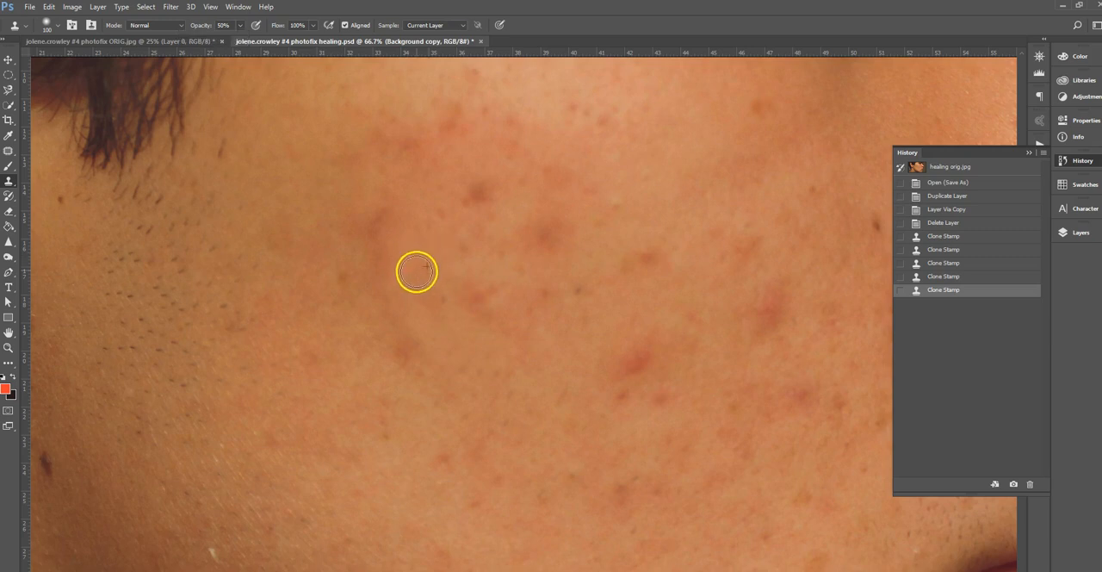
left_click(447, 325)
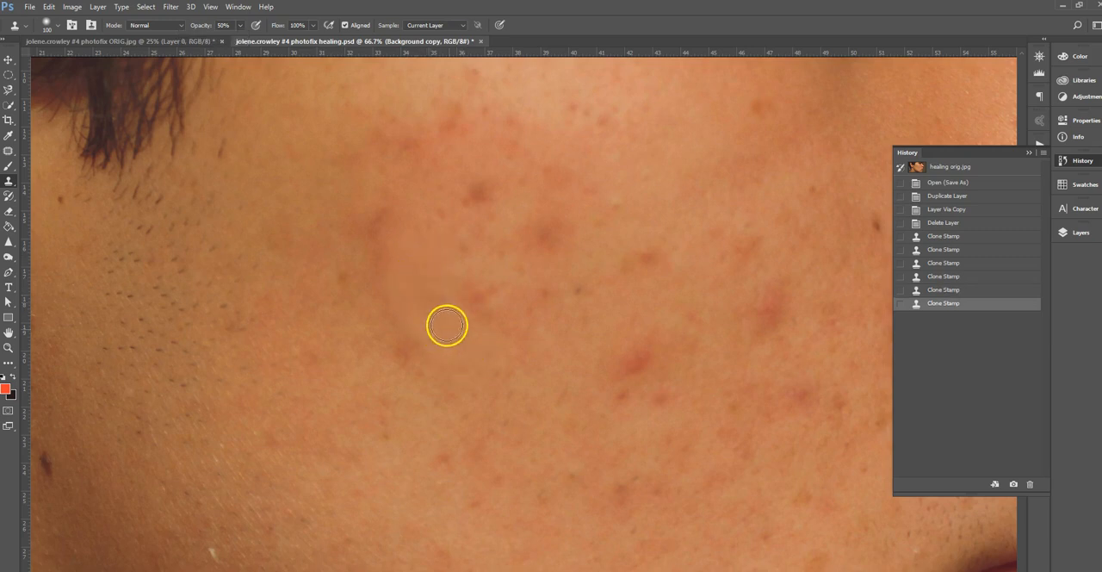
Clone at 50% opacity over the remaining reddish strip and the small dark spot at its lower end on the ear side.
key("ctrl+minus")
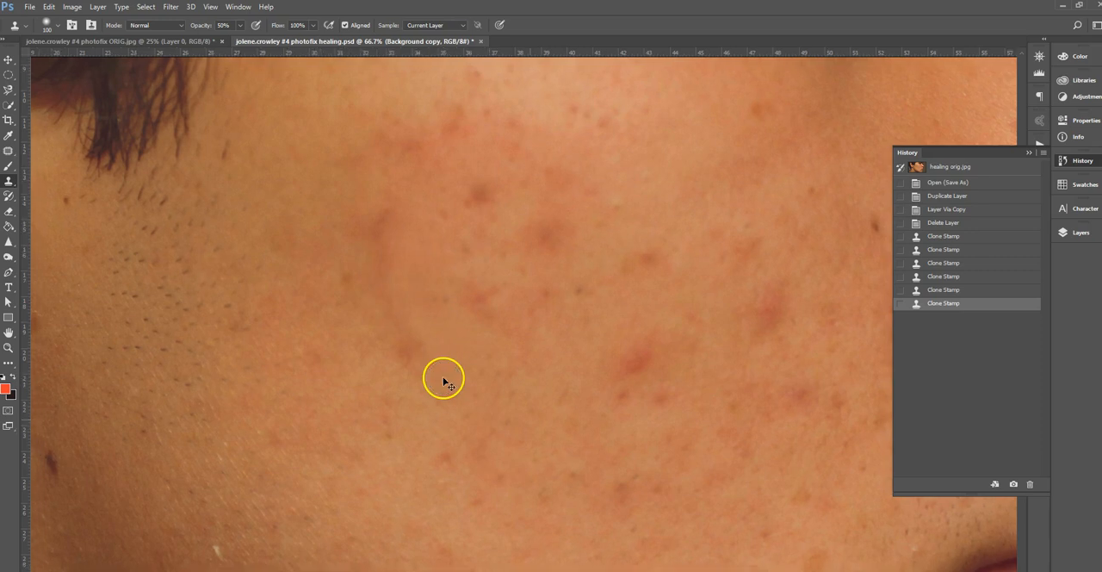
key("ctrl+minus")
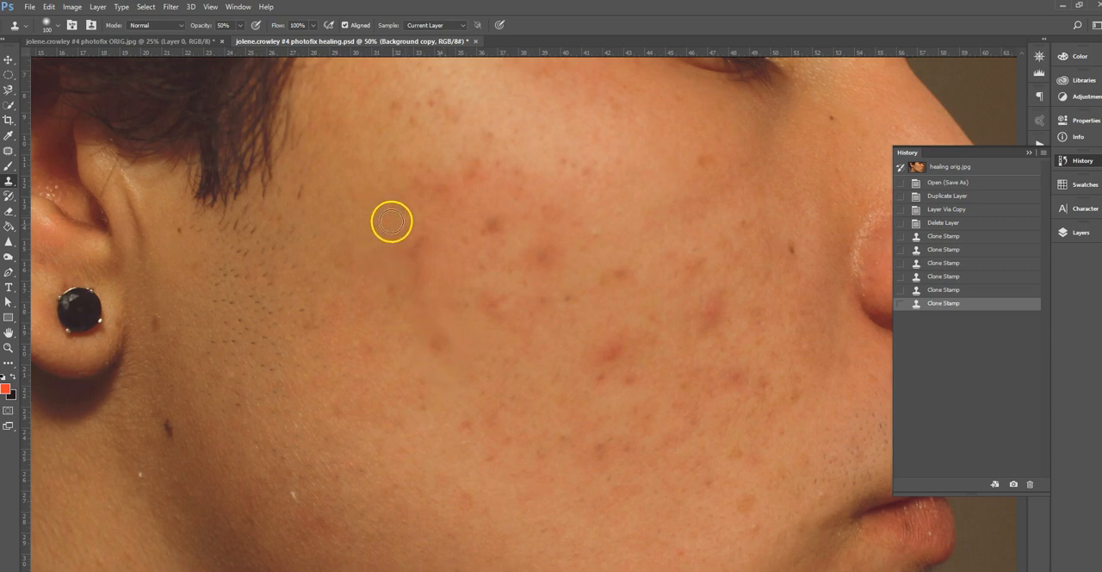
left_click_drag(419, 240, 424, 258)
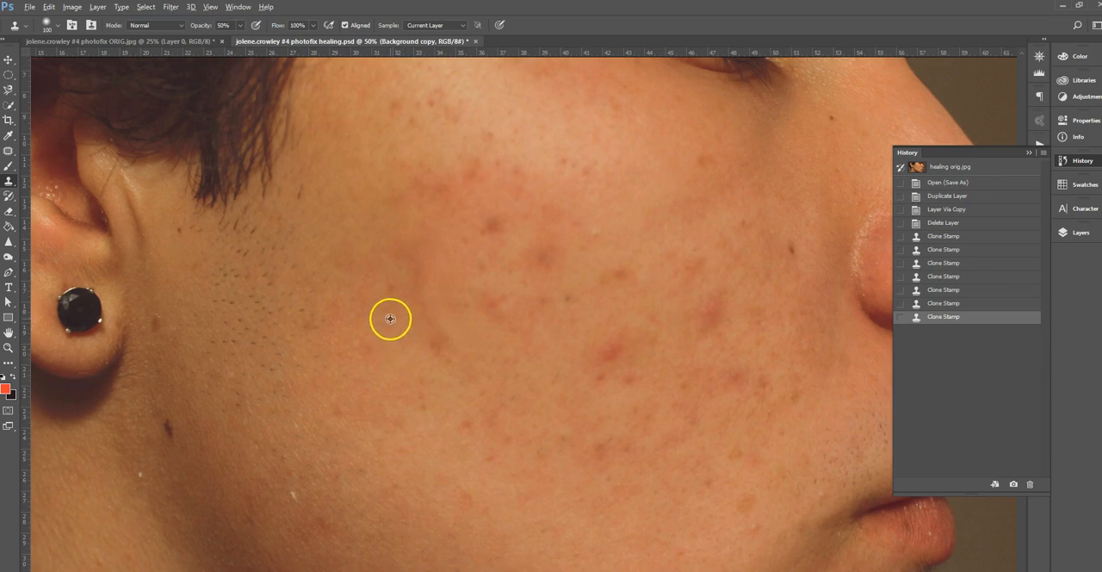
left_click(442, 343)
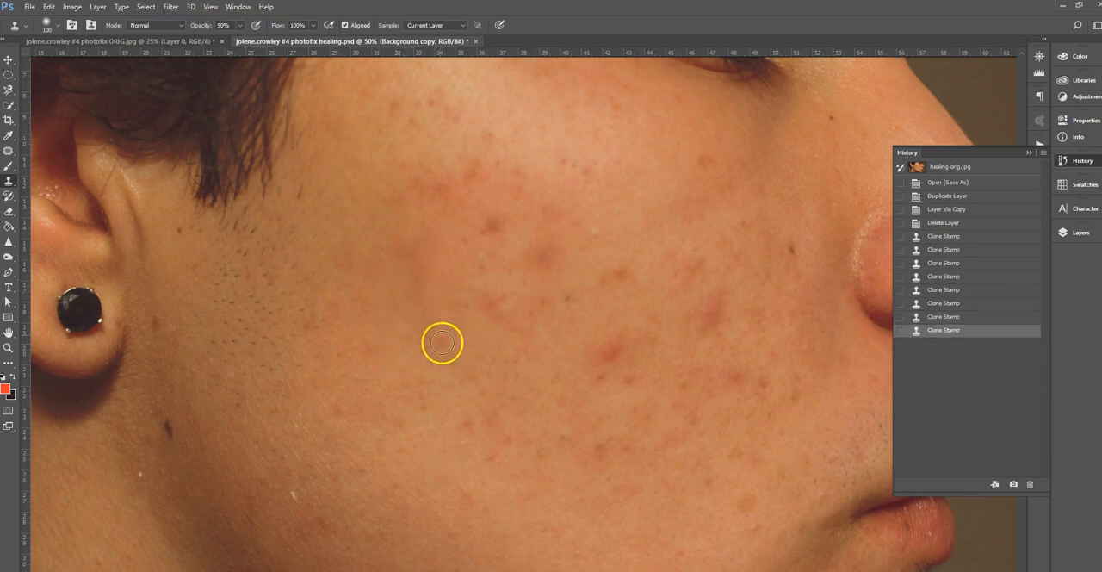
left_click(404, 350, "alt")
left_click_drag(421, 321, 441, 340)
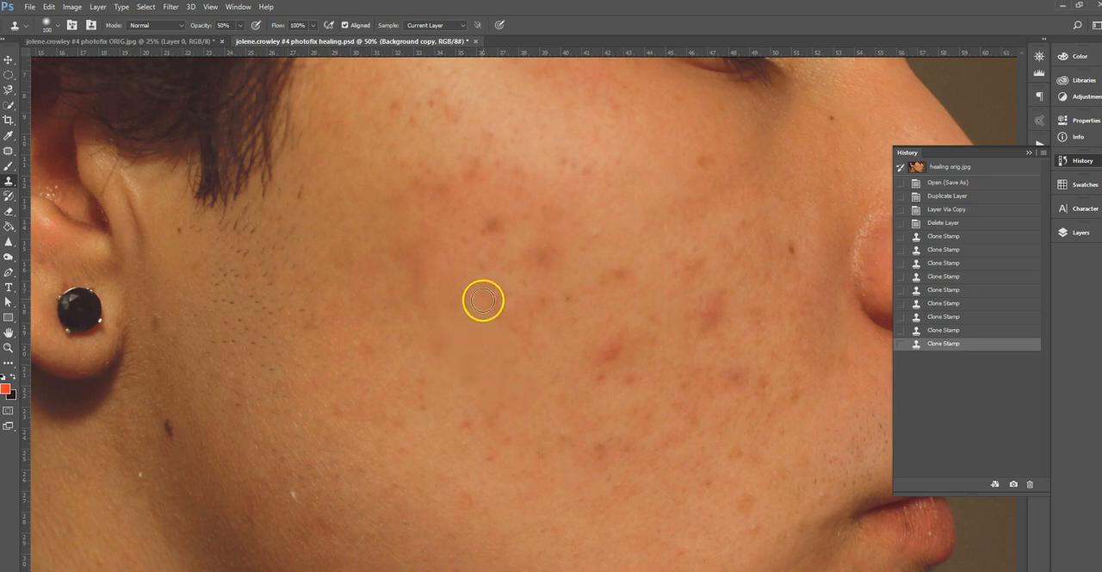
Clone over the mid-cheek marks and the bright red blemish with its small neighbours, enlarging the brush to 175 px.
mouse_move(497, 313)
left_mouse_down()
mouse_move(460, 343)
mouse_move(472, 301)
mouse_move(458, 309)
mouse_move(490, 297)
mouse_move(525, 333)
left_mouse_up()
left_click(468, 332, "alt")
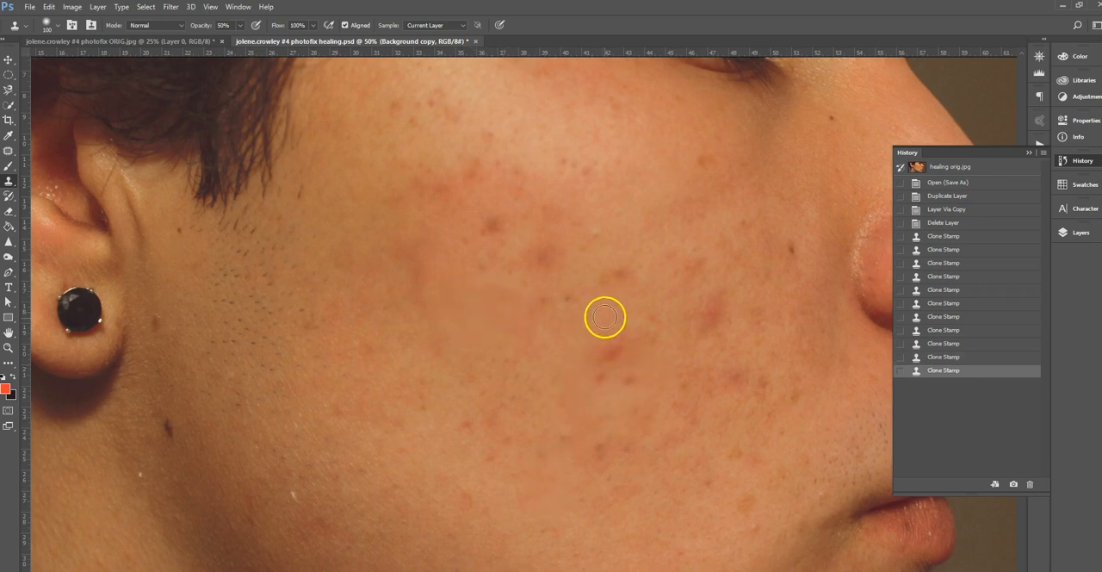
left_click_drag(621, 344, 575, 379)
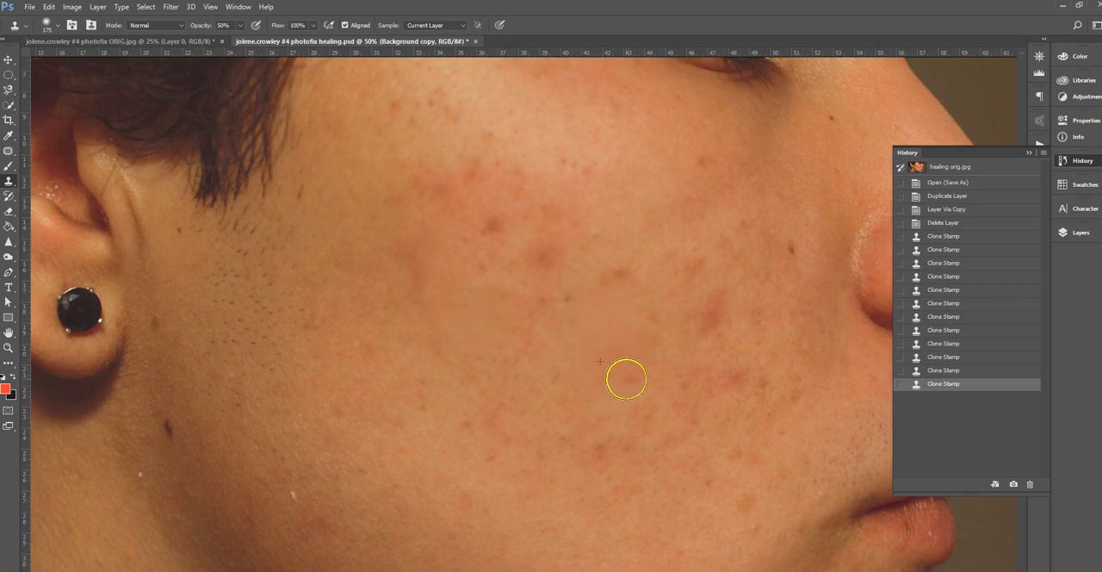
left_click(603, 385)
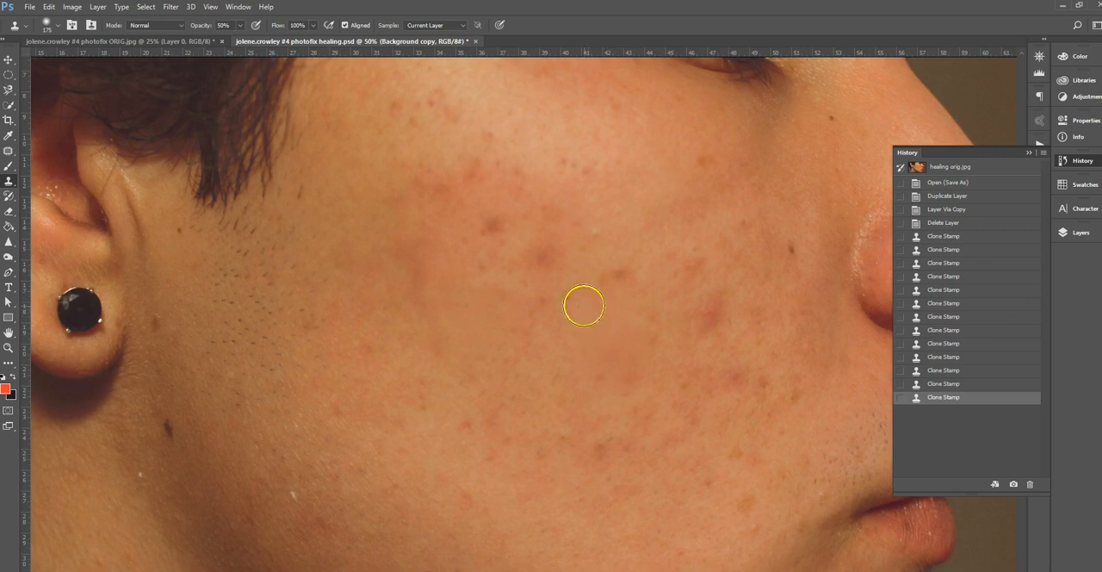
left_click(568, 301)
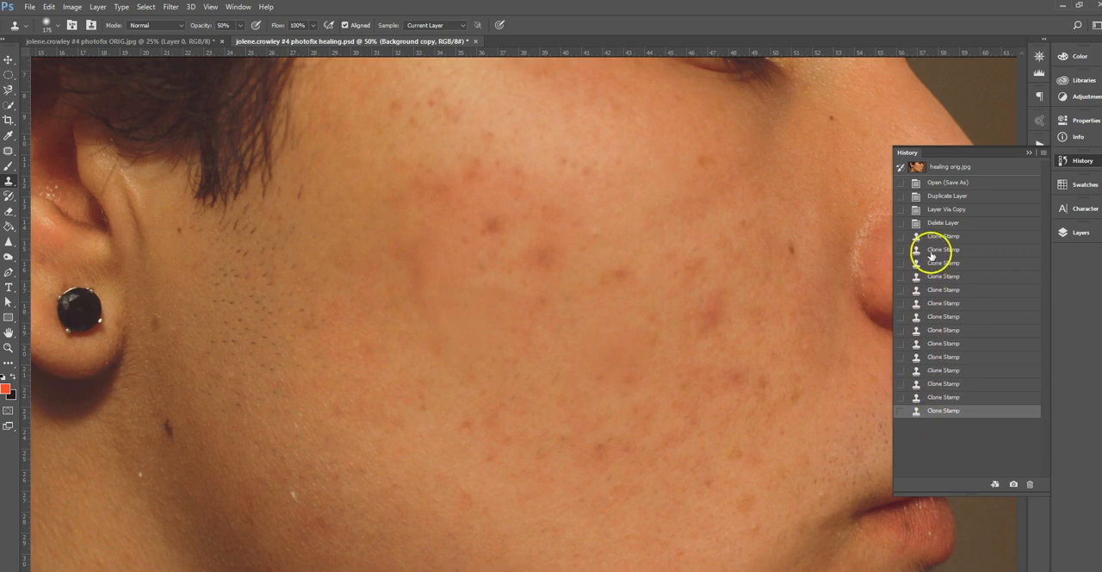
Compare the cheek before and after retouching by hiding and showing the Background copy layer twice.
left_click(1031, 152)
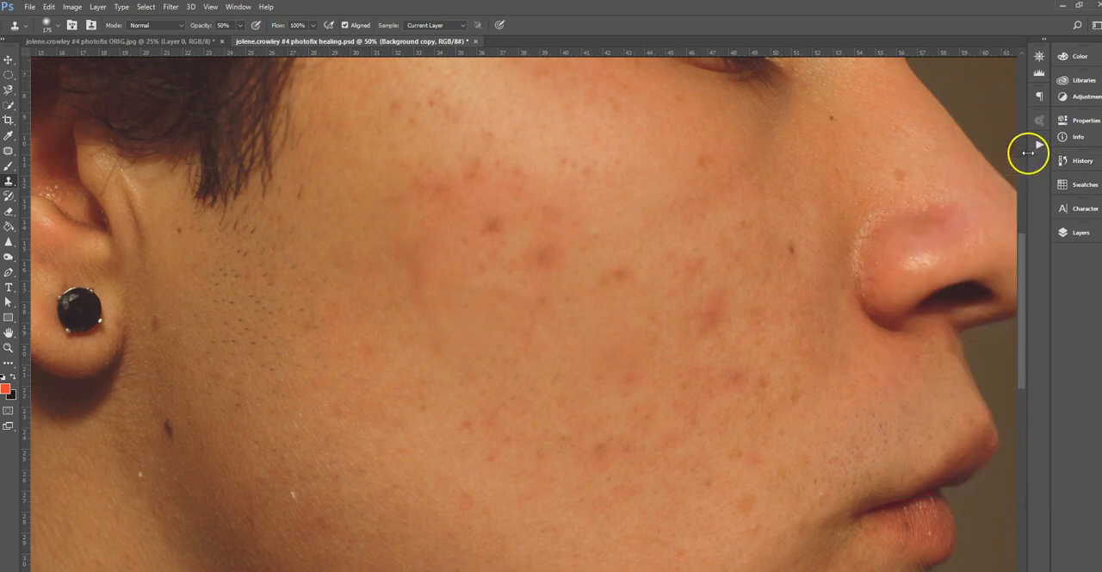
left_click(1079, 232)
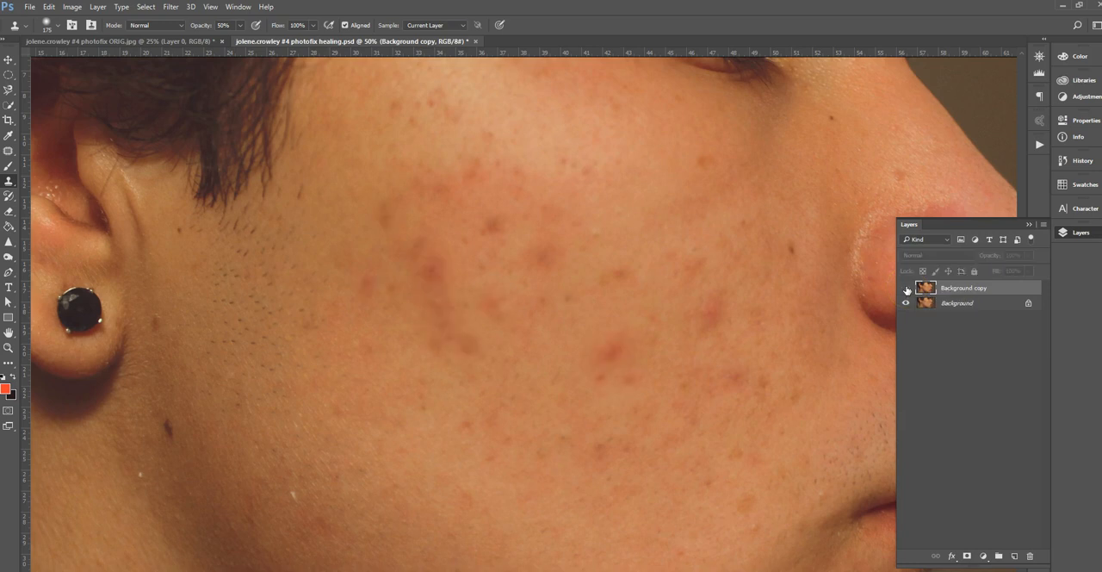
left_click(907, 290)
left_click(905, 289)
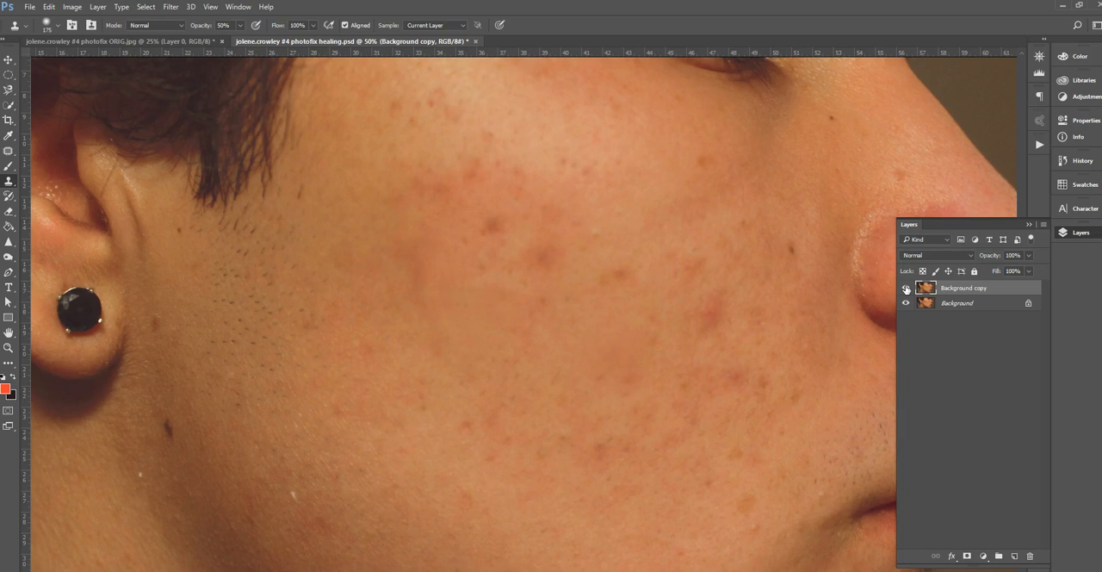
left_click(905, 288)
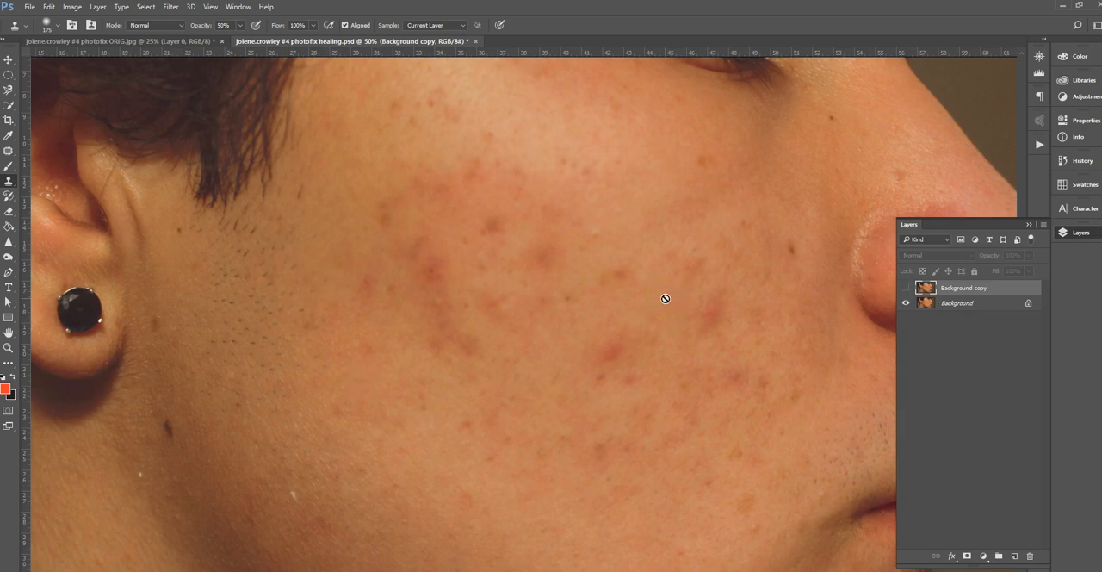
left_click(906, 289)
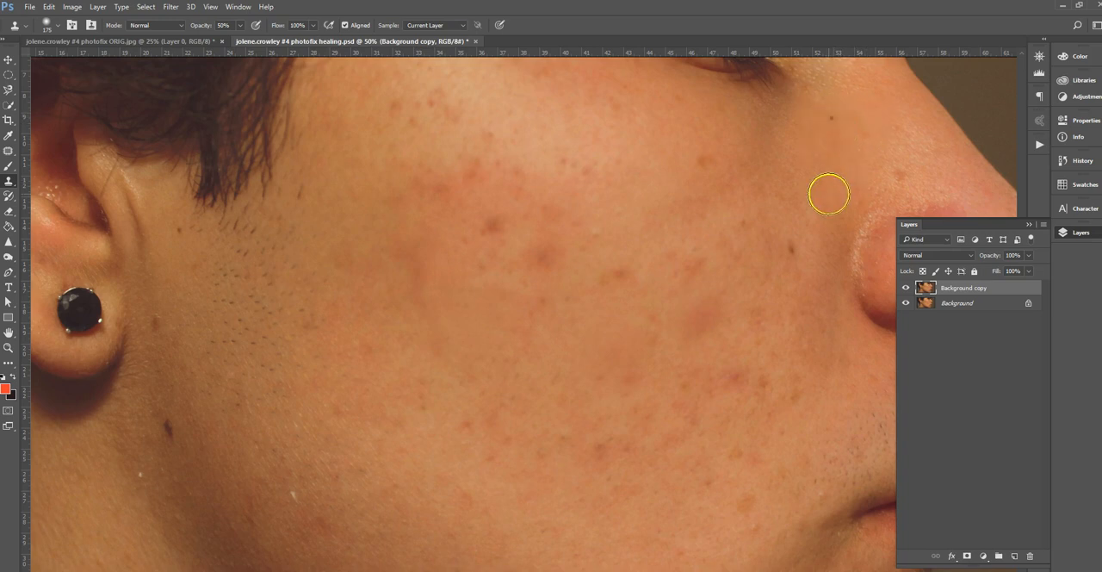
Remove the small moles beside the bridge of the nose and on the inner cheek with the Spot Healing Brush.
left_click_drag(9, 150, 54, 150)
left_click(829, 130)
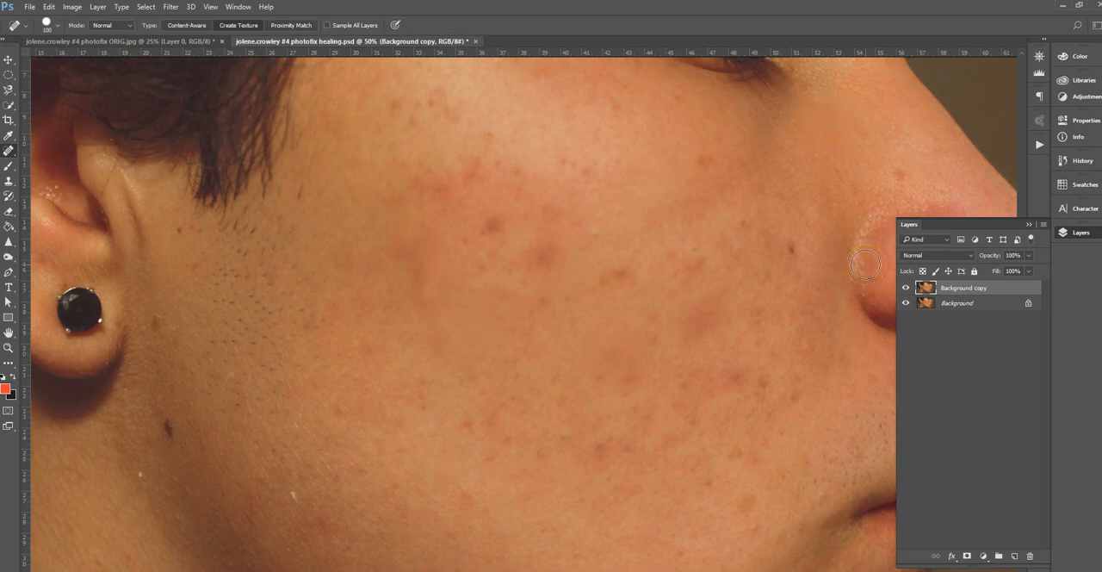
left_click(793, 249)
Reduce the Clone Stamp brush to 100 px, check its hardness, and blend the skin on the inner cheek beside the nose.
key("ctrl+plus")
left_click_drag(755, 315, 517, 353)
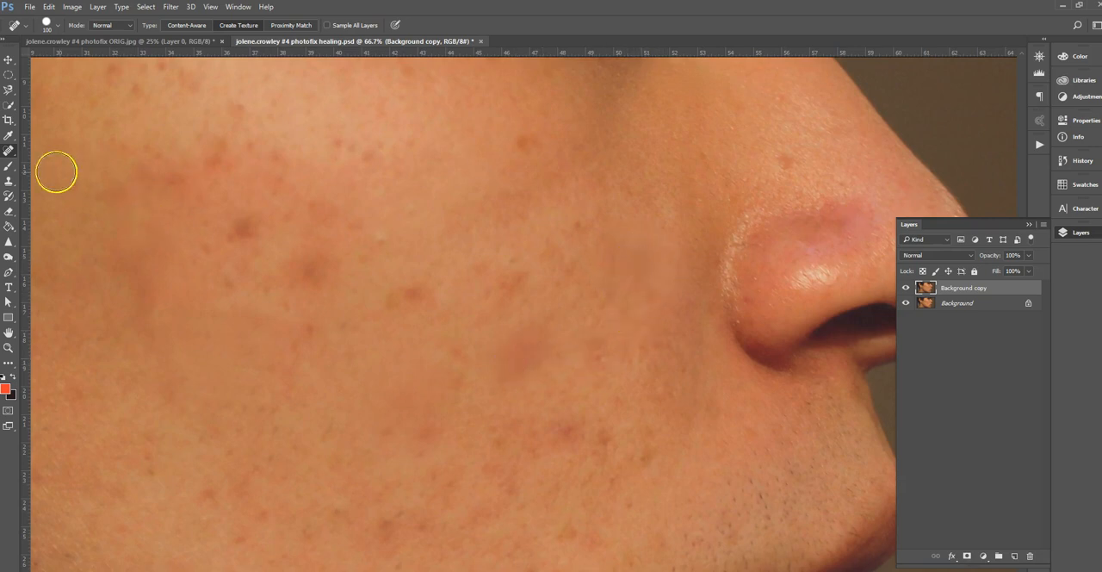
left_click(10, 183)
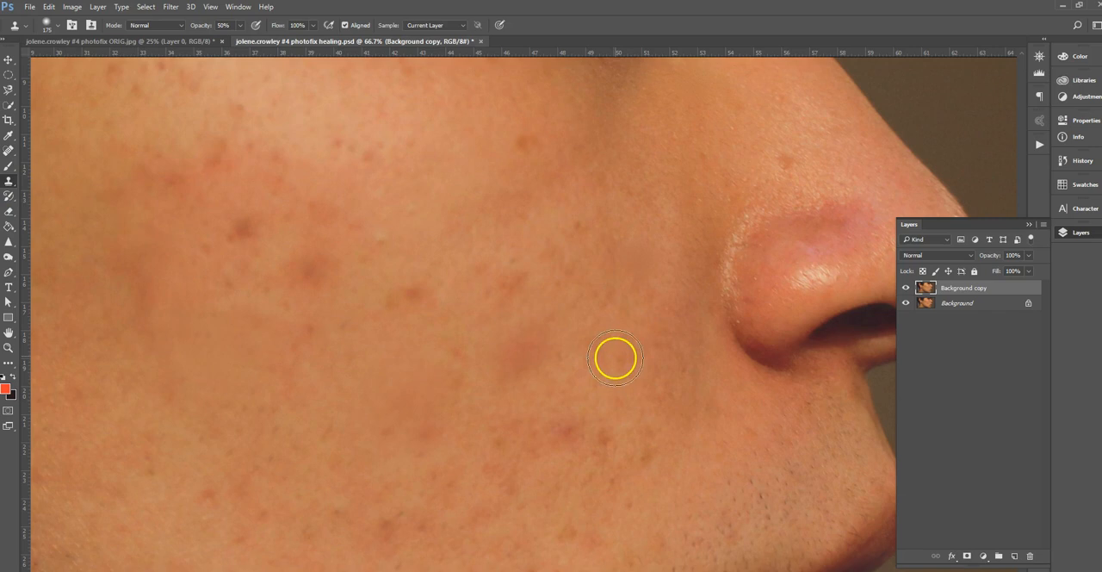
key("bracketleft")
key("bracketleft")
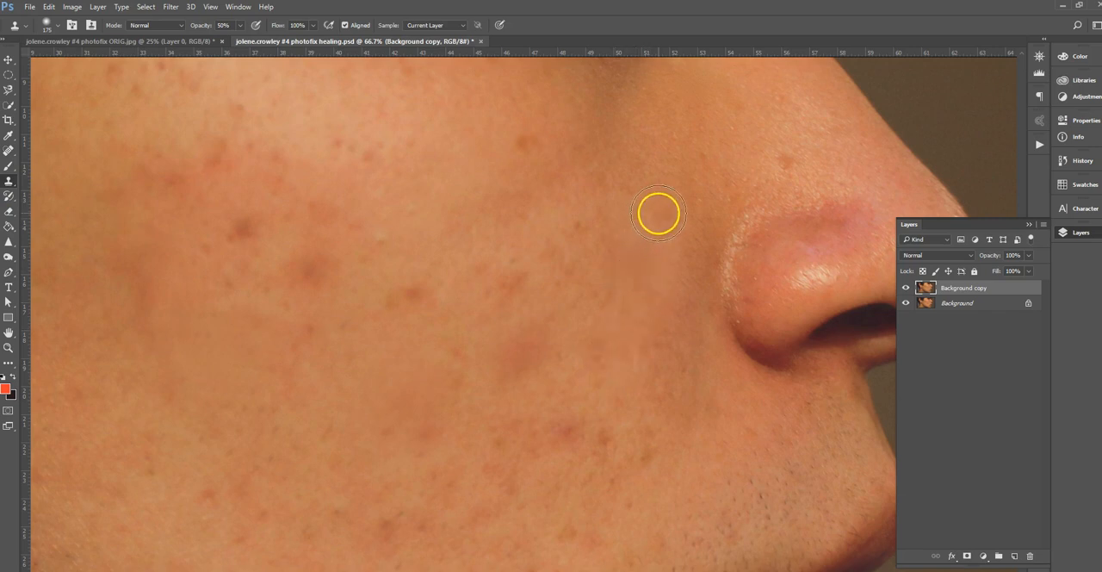
left_click(54, 26)
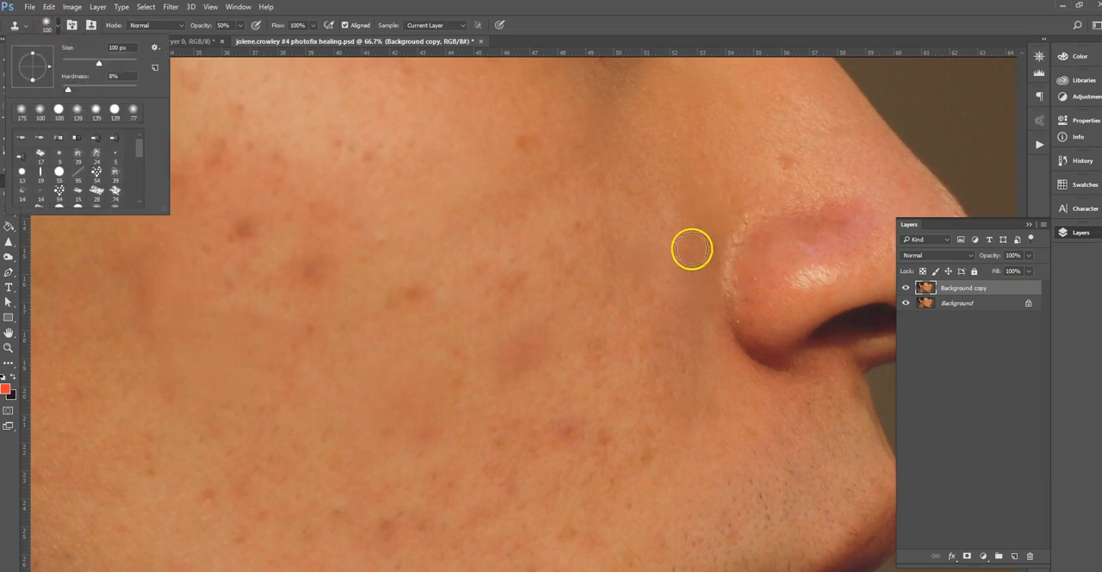
left_click(654, 231, "alt")
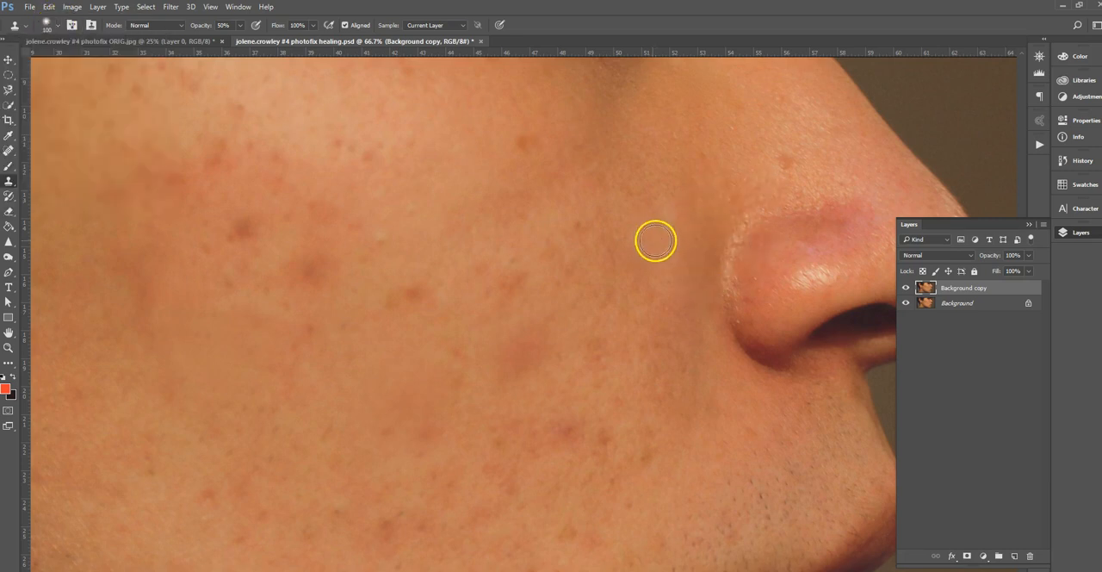
mouse_move(651, 241)
left_mouse_down()
mouse_move(647, 283)
mouse_move(622, 250)
left_mouse_up()
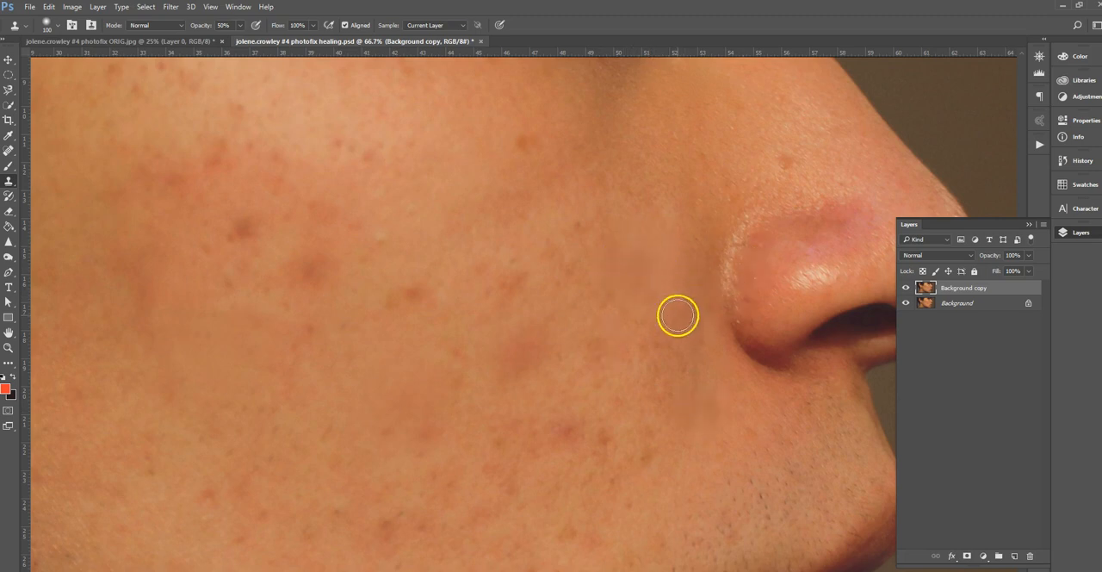
Save the retouched healing PSD and close both open documents, discarding the changes to the photofix ORIG.jpg landscape.
scroll(677, 315, "down", 3)
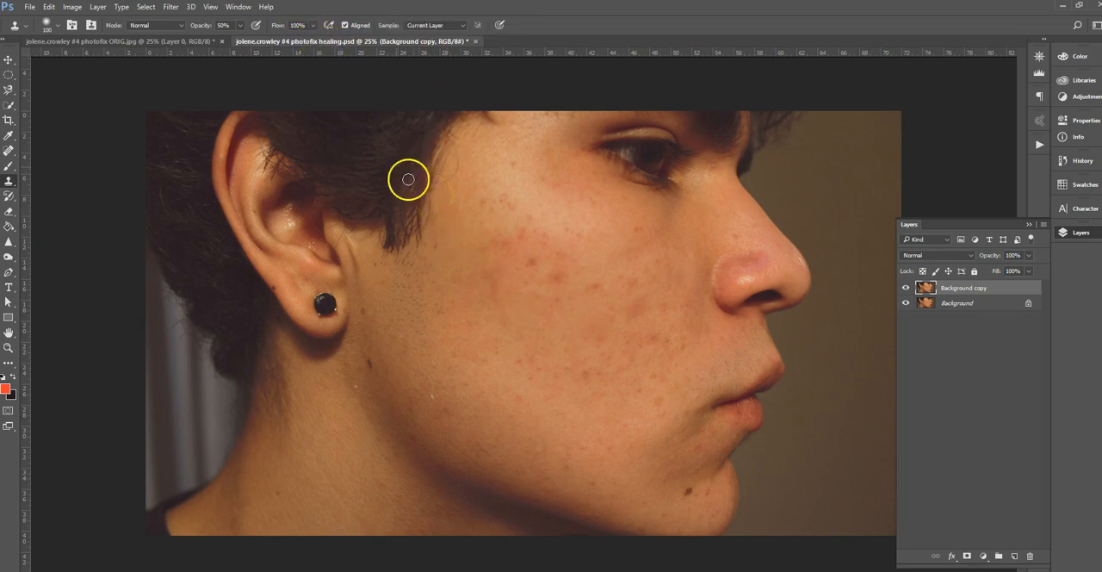
key("ctrl+s")
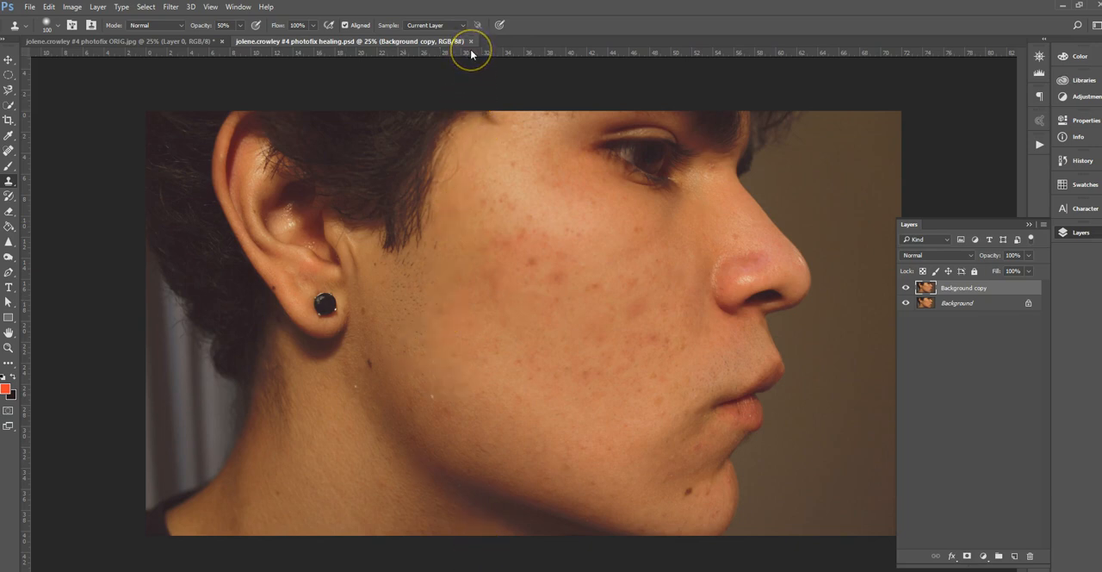
left_click(222, 42)
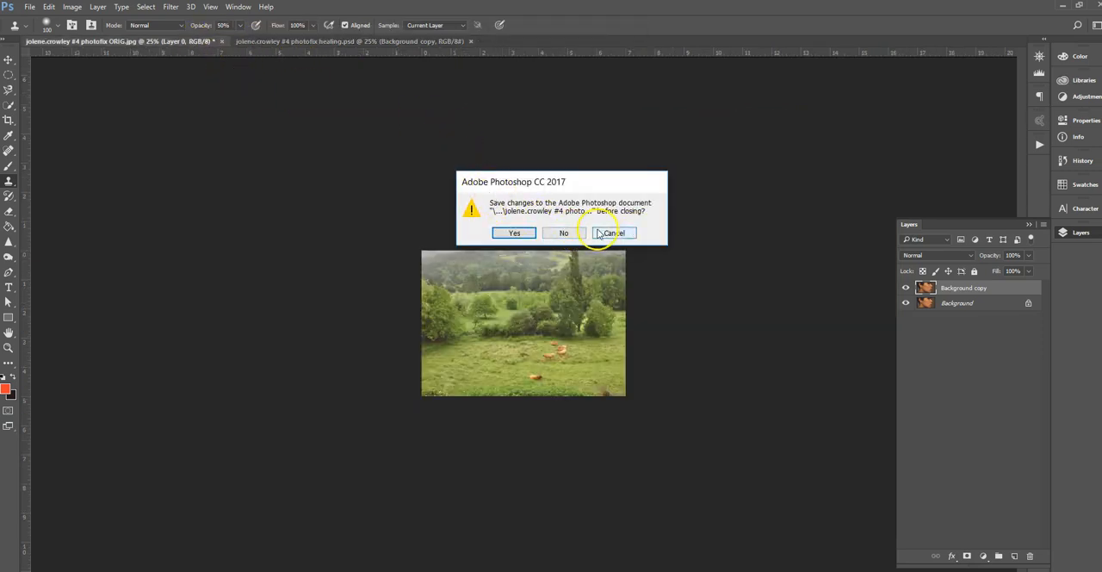
left_click(616, 233)
left_click(221, 41)
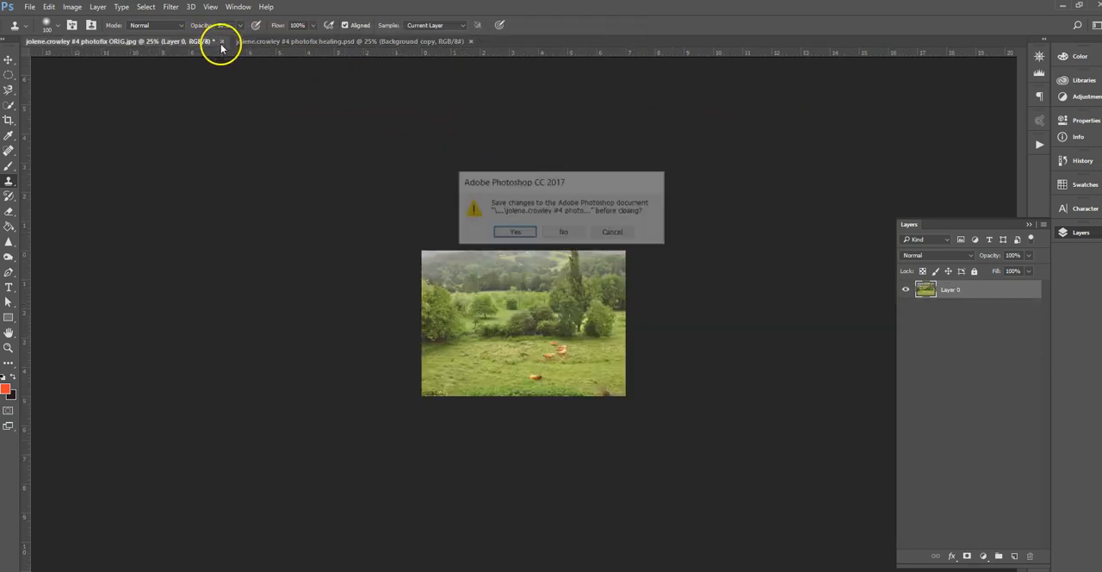
left_click(562, 232)
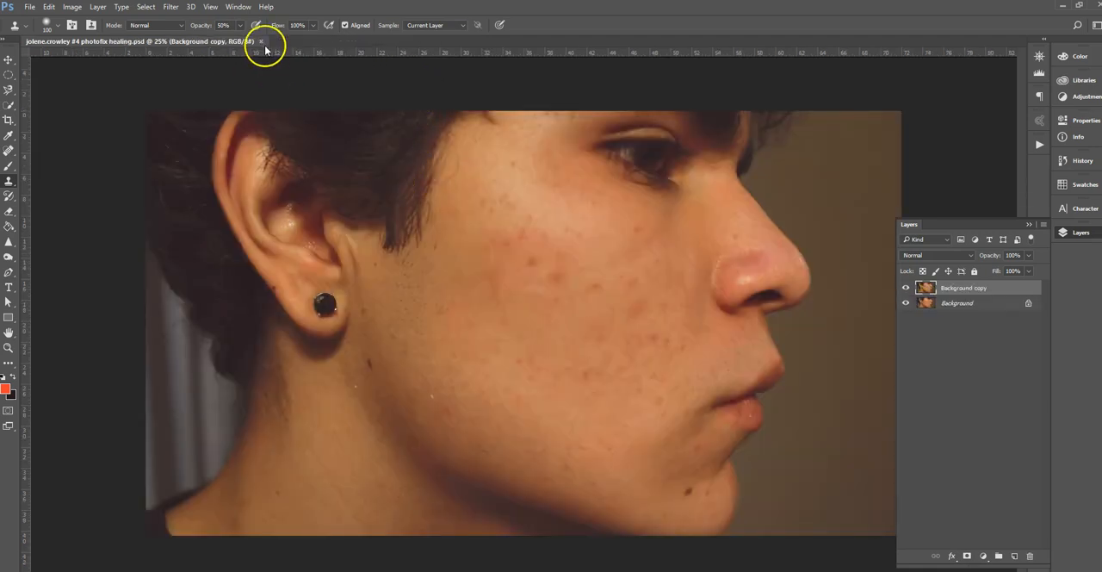
left_click(261, 41)
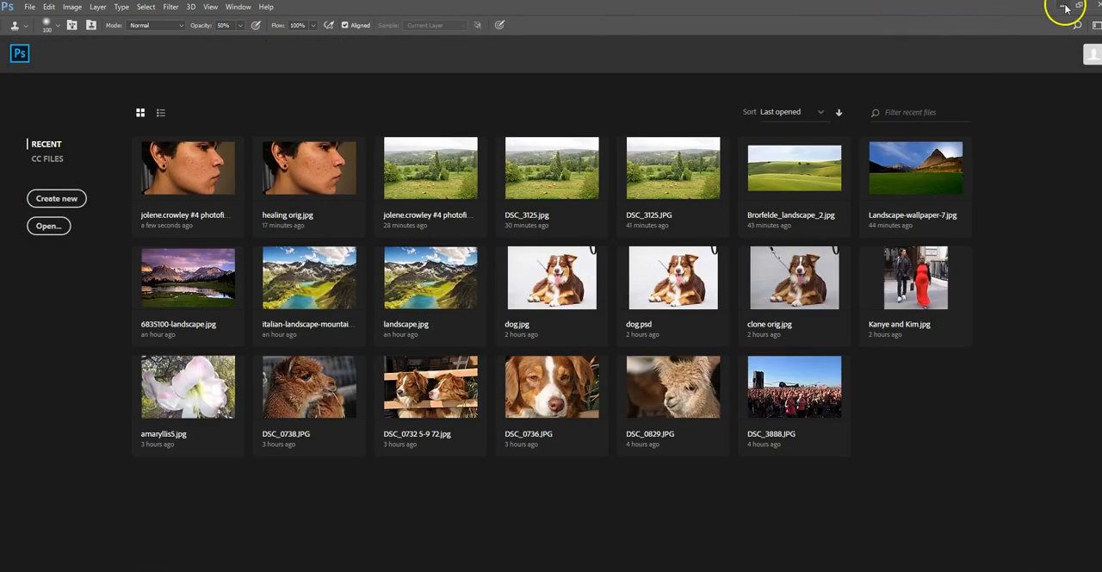
Switch to File Explorer and reopen the photofix healing.psd file from the Lesson 4 images folder in Photoshop.
left_click(1062, 7)
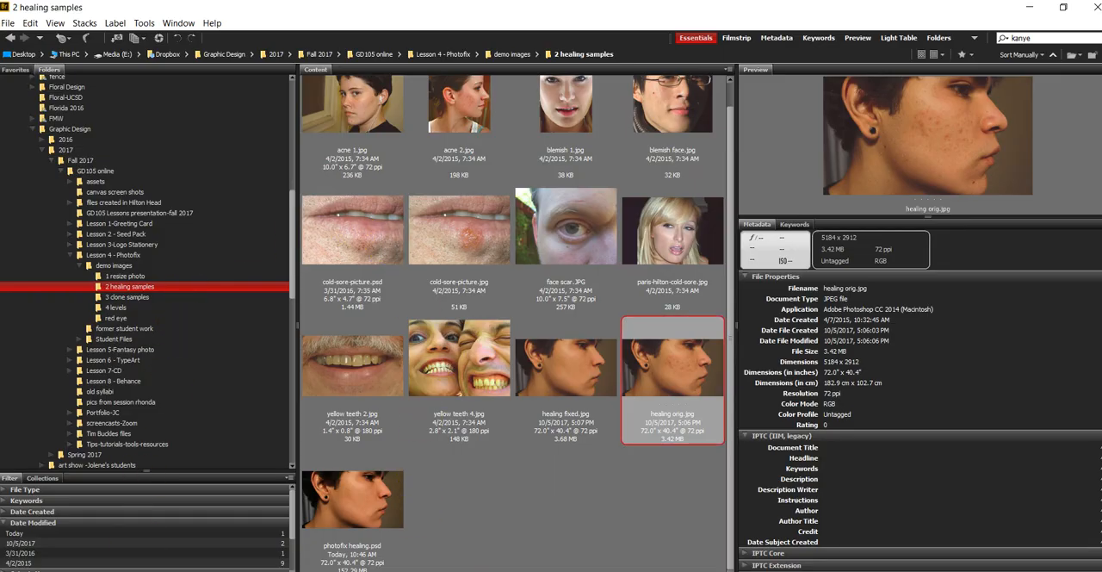
left_click(250, 569)
left_click(237, 345)
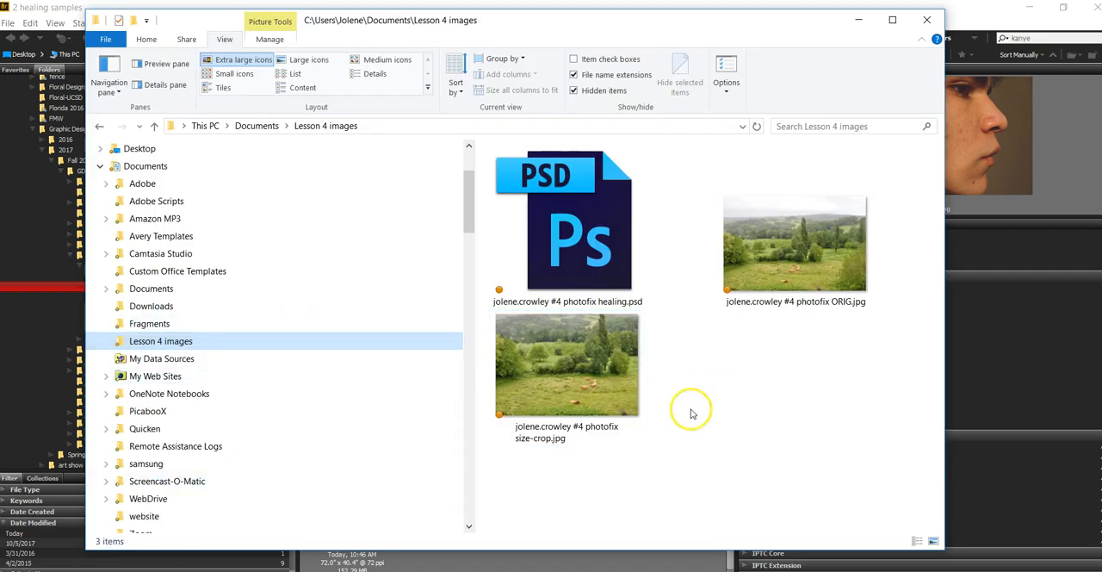
left_click(575, 216)
double_click(575, 215)
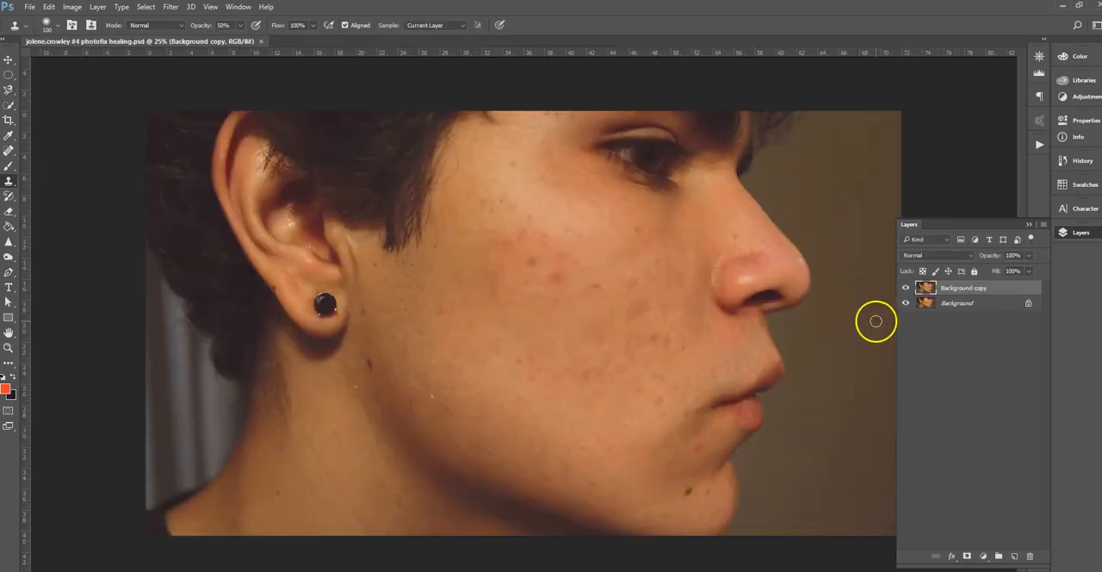
Check the reopened PSD's retouching against the original by toggling the visibility of the Background copy layer twice.
left_click(905, 289)
left_click(906, 288)
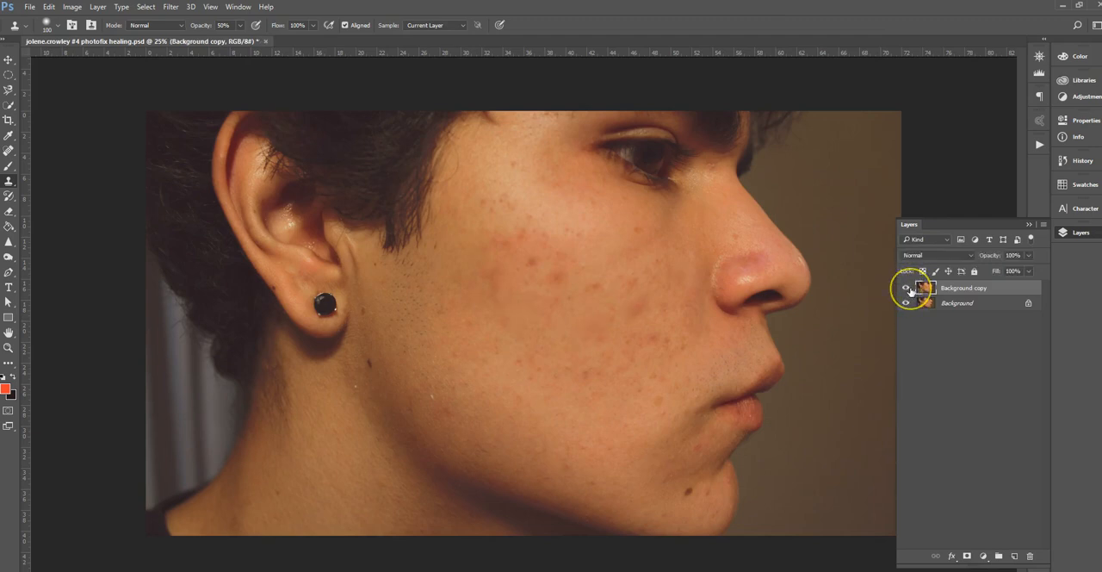
left_click(906, 288)
left_click(905, 288)
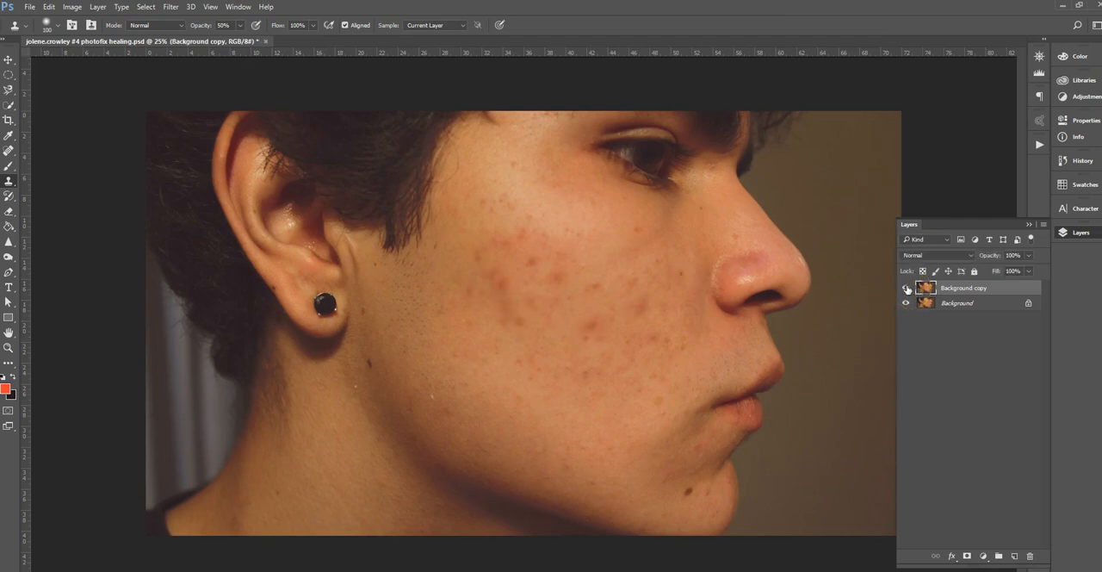